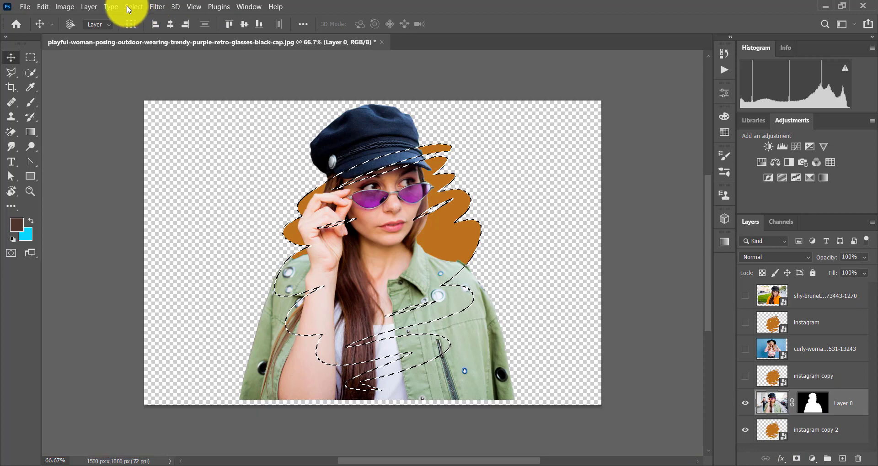
Invert the scribble selection and paint black on Layer 0's mask to hide the jacket areas outside the scribble
{"action": "left_click", "coordinate": [134, 8]}
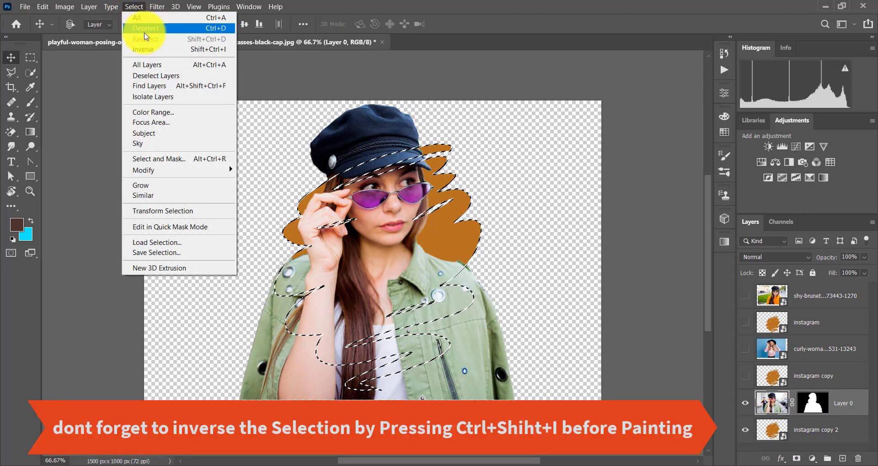
{"action": "left_click", "coordinate": [149, 51]}
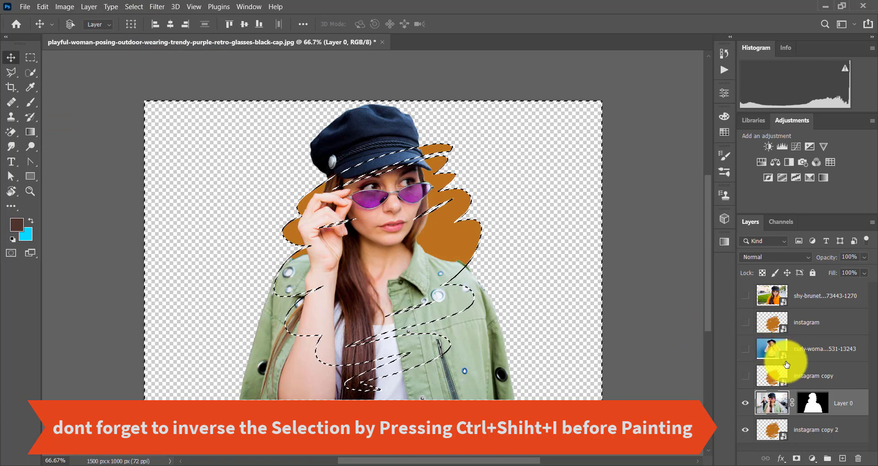
{"action": "left_click", "coordinate": [823, 411]}
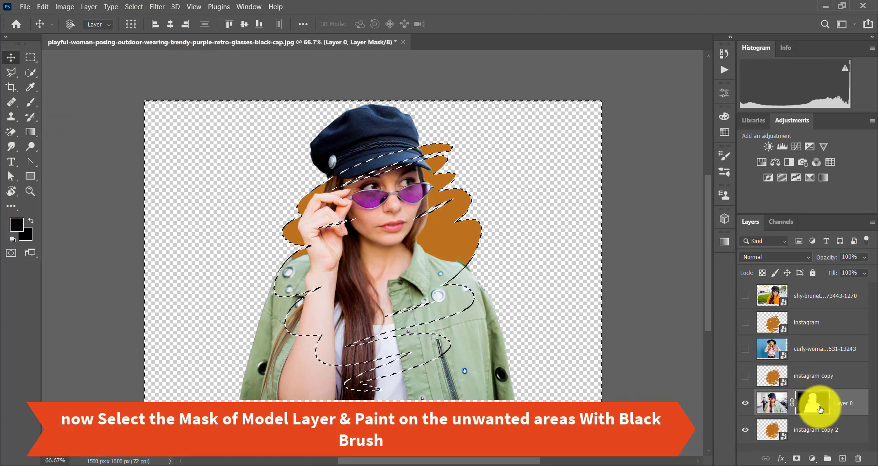
{"action": "left_click", "coordinate": [31, 102]}
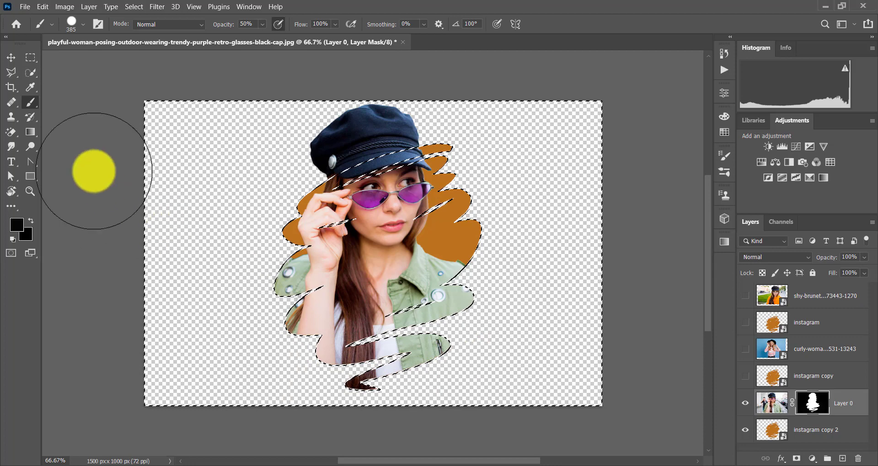
{"action": "left_click", "coordinate": [11, 57]}
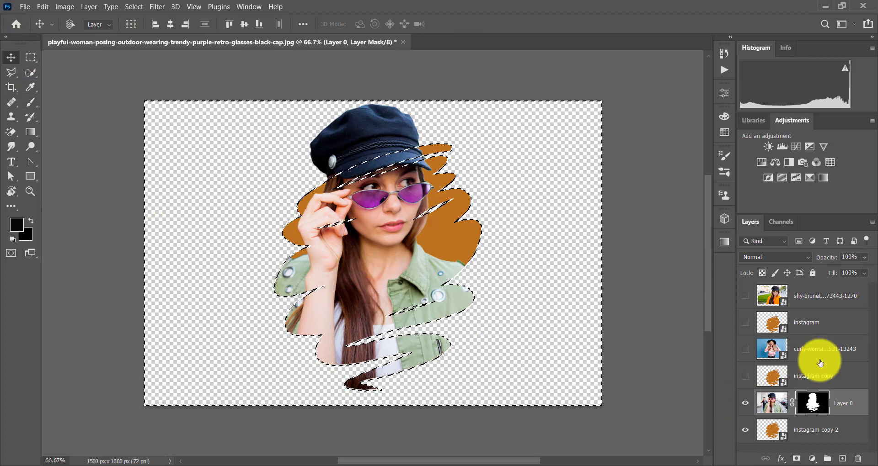
Add a Solid Color fill layer in dark purple above Layer 0
{"action": "left_click", "coordinate": [813, 458]}
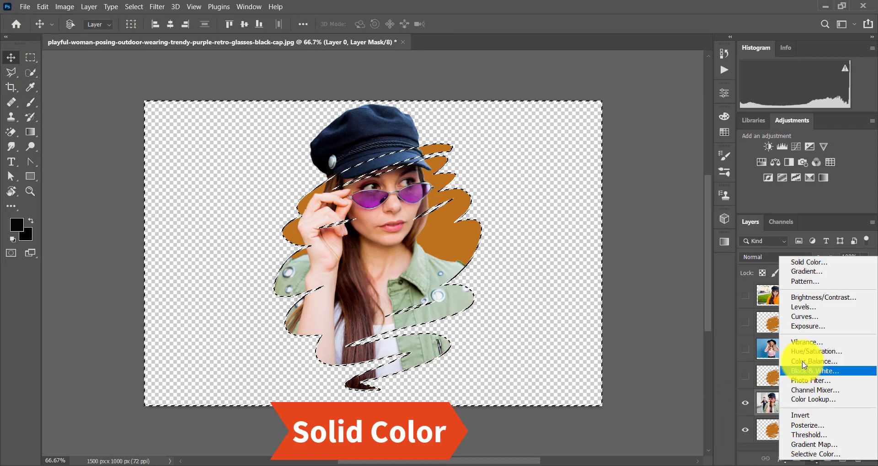
{"action": "left_click", "coordinate": [799, 264]}
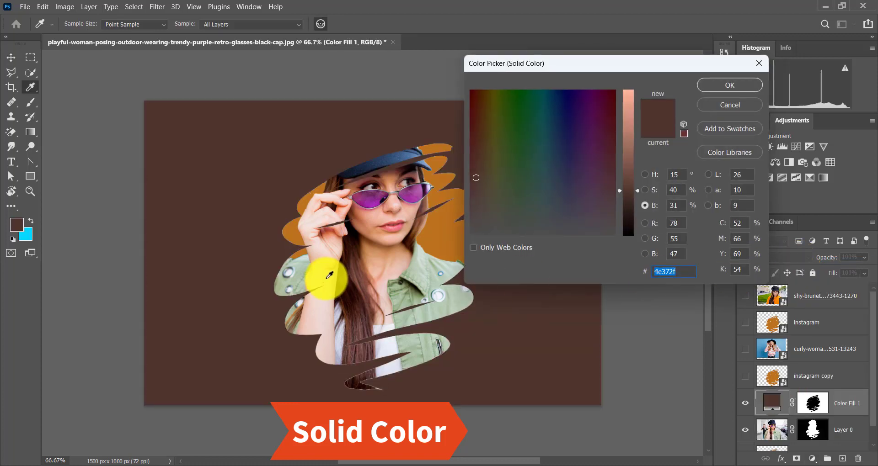
{"action": "left_click_drag", "start_coordinate": [589, 187], "coordinate": [588, 156]}
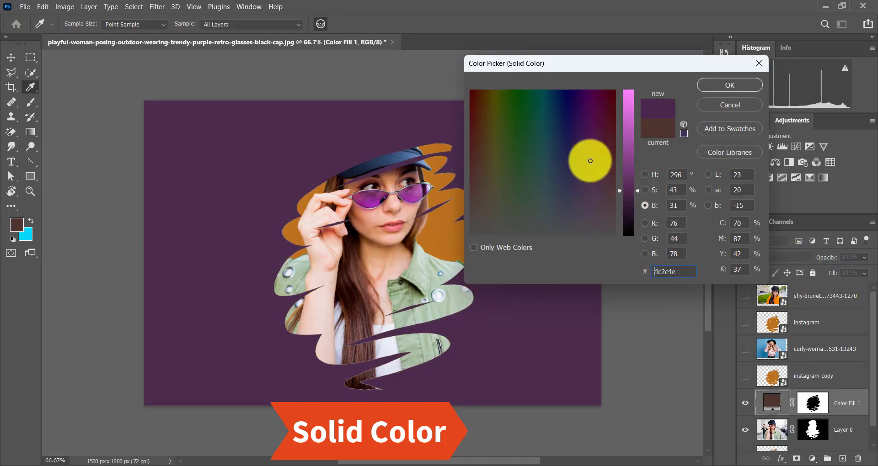
{"action": "left_click", "coordinate": [732, 85]}
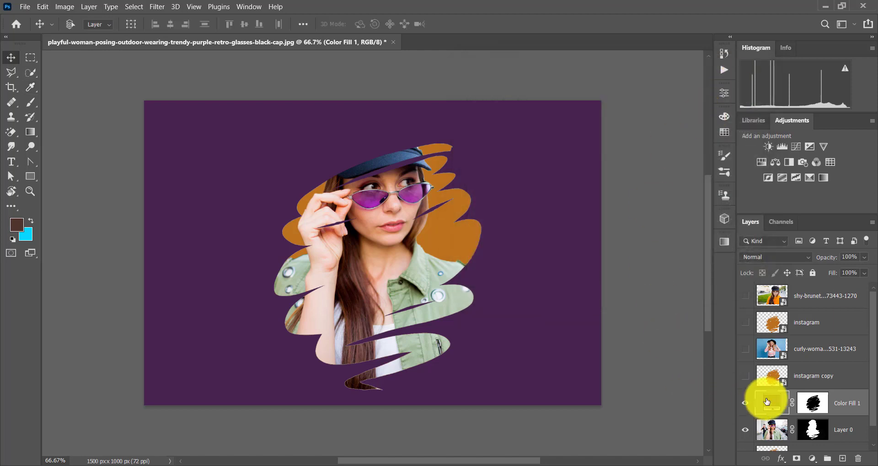
Move the purple fill layer below instagram copy 2, to the bottom of the layer stack
{"action": "scroll", "coordinate": [840, 407], "scroll_direction": "down", "scroll_amount": 1}
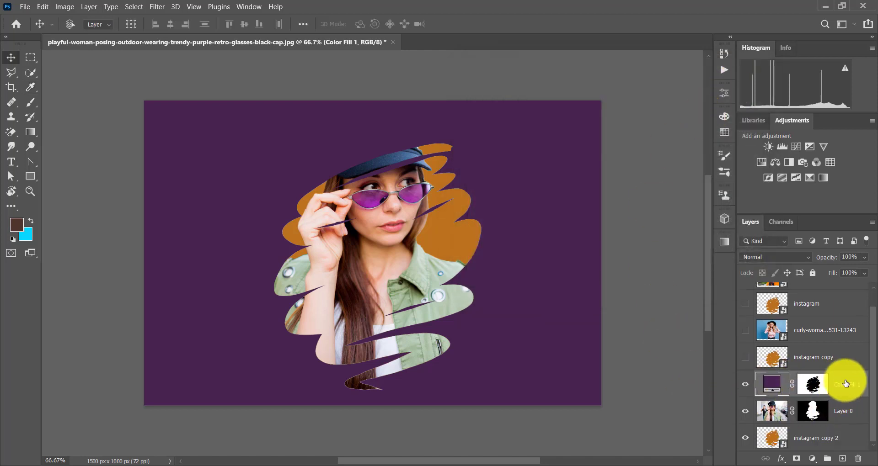
{"action": "left_click_drag", "start_coordinate": [842, 380], "coordinate": [848, 435]}
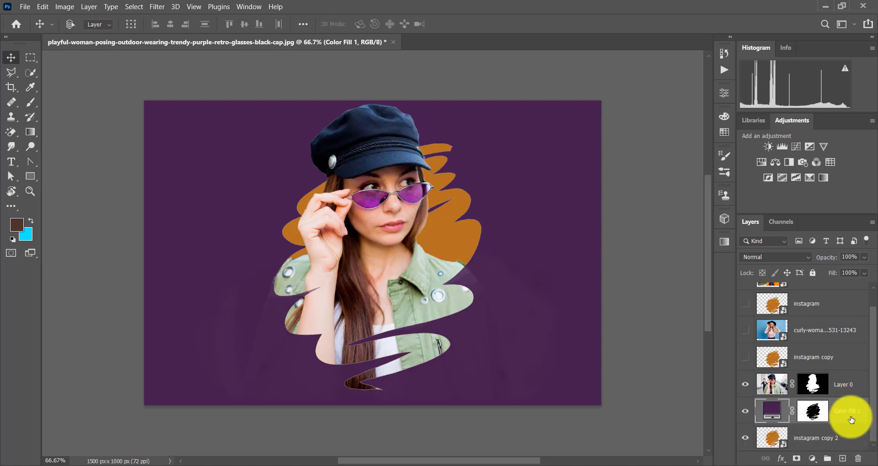
{"action": "left_click_drag", "start_coordinate": [847, 416], "coordinate": [838, 440]}
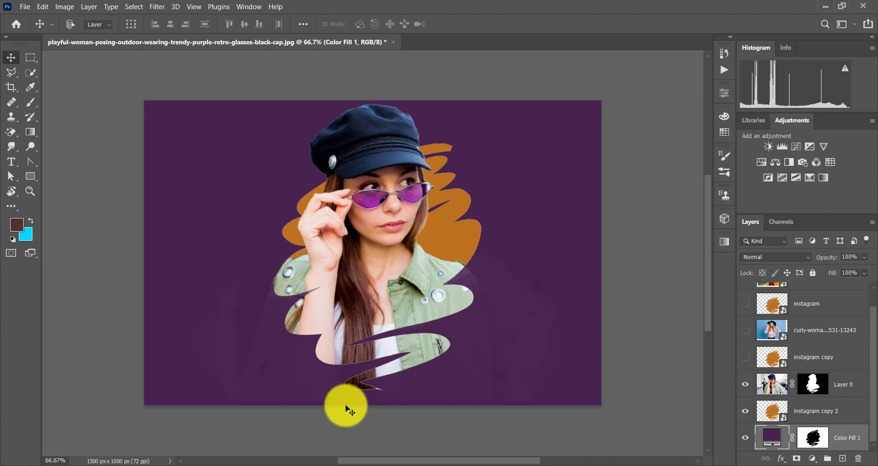
{"action": "left_click", "coordinate": [844, 381]}
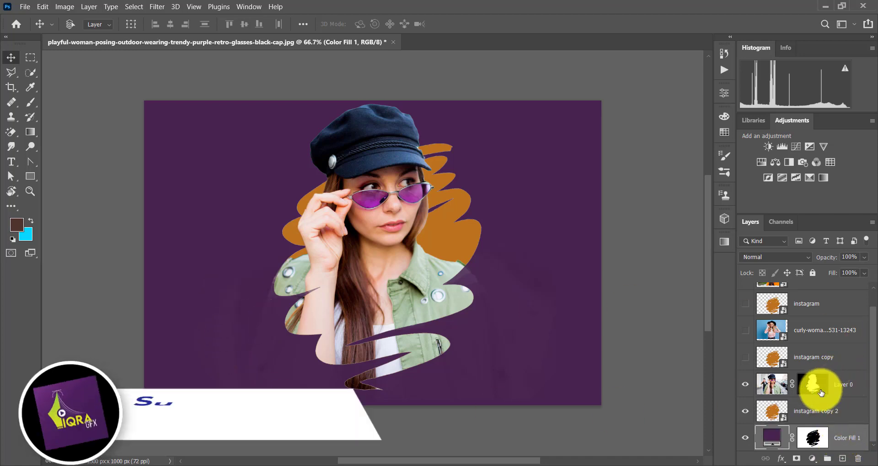
{"action": "left_click", "coordinate": [30, 102]}
{"action": "mouse_move", "coordinate": [260, 310]}
{"action": "left_mouse_down"}
{"action": "mouse_move", "coordinate": [299, 329]}
{"action": "mouse_move", "coordinate": [290, 353]}
{"action": "mouse_move", "coordinate": [269, 365]}
{"action": "left_mouse_up"}
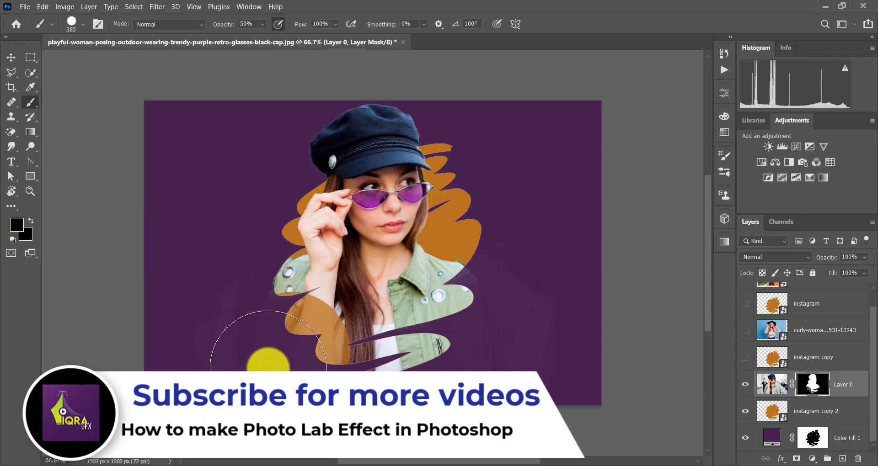
{"action": "key", "text": "ctrl+z"}
{"action": "key", "text": "ctrl+z"}
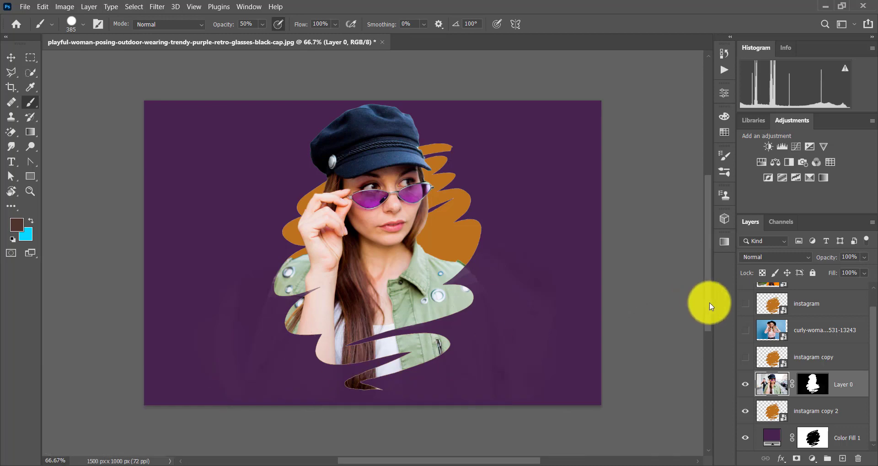
{"action": "left_click", "coordinate": [11, 59]}
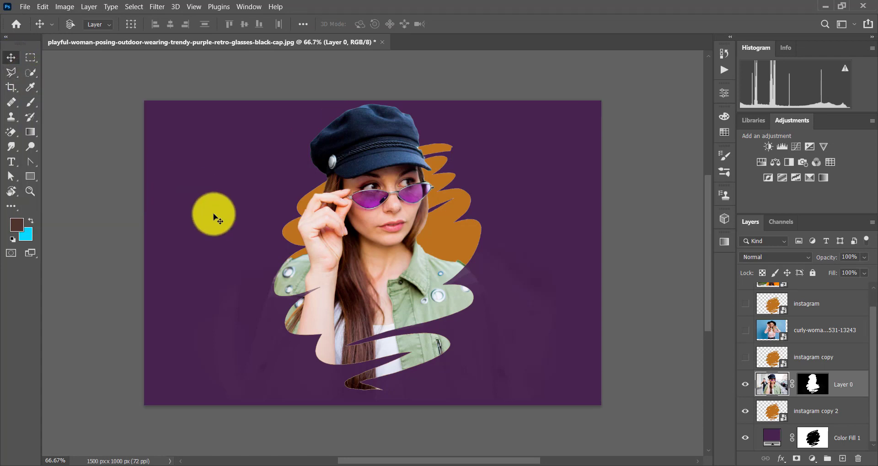
Hide Layer 0, instagram copy 2 and Color Fill 1, and show the curly-woman photo and instagram copy layers
{"action": "left_click", "coordinate": [747, 387]}
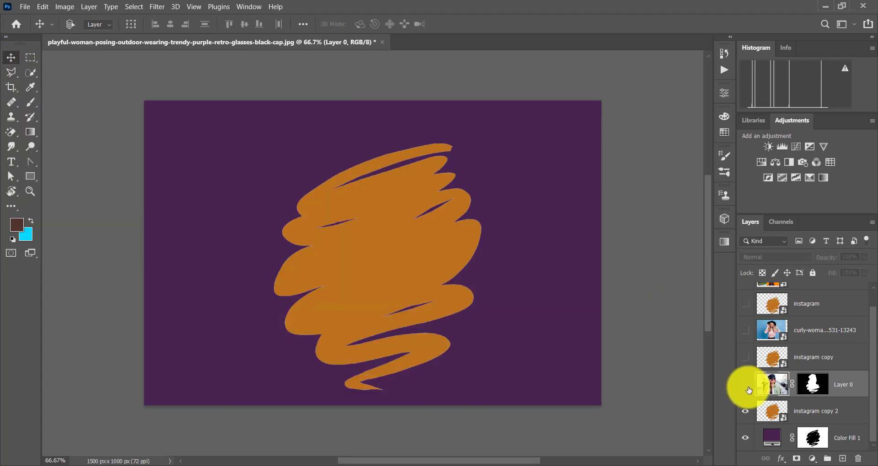
{"action": "left_click", "coordinate": [747, 413]}
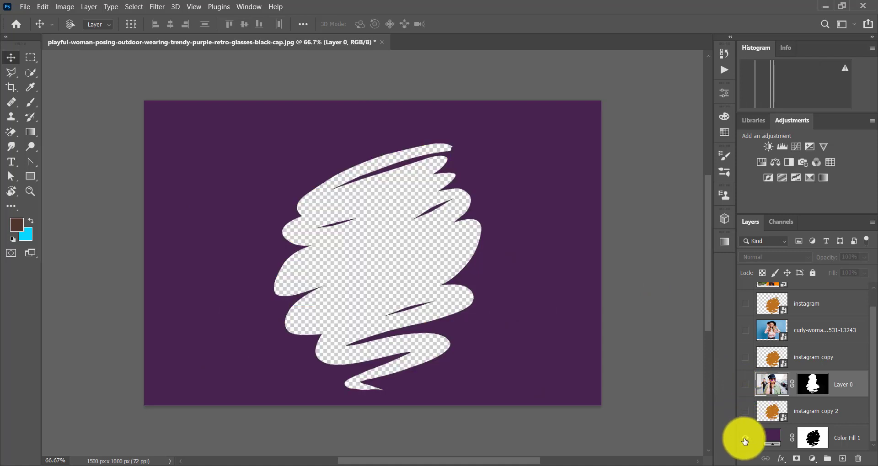
{"action": "left_click", "coordinate": [746, 436]}
{"action": "left_click", "coordinate": [747, 331]}
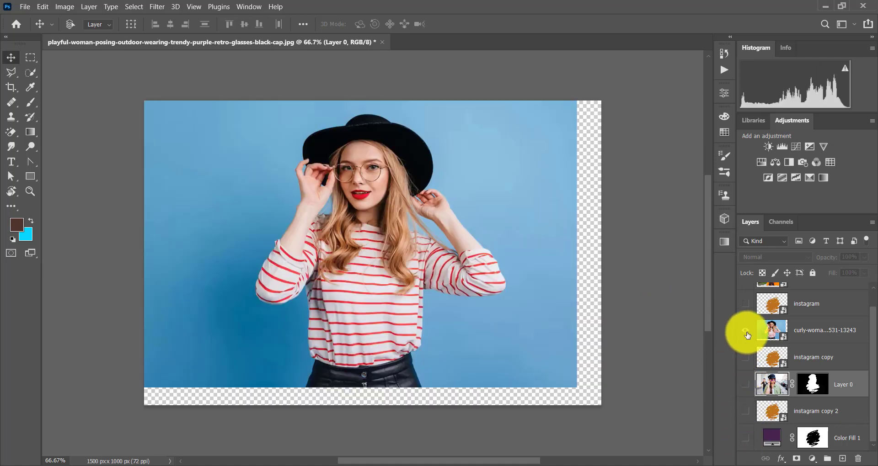
{"action": "left_click", "coordinate": [746, 359]}
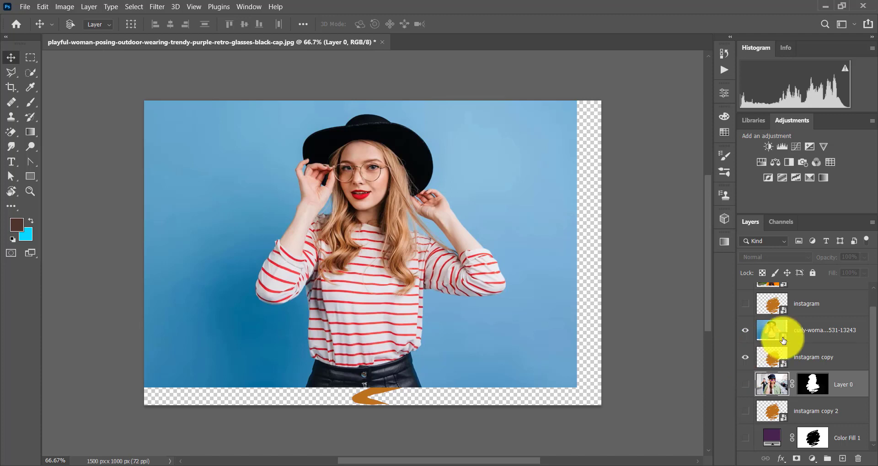
Select the subject of the curly-woman photo with Select Subject and mask out its blue background
{"action": "left_click", "coordinate": [806, 328]}
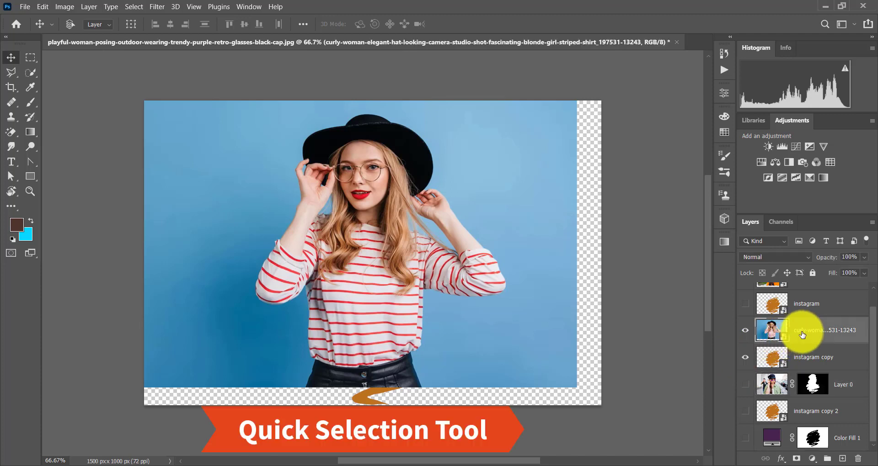
{"action": "left_click", "coordinate": [30, 73]}
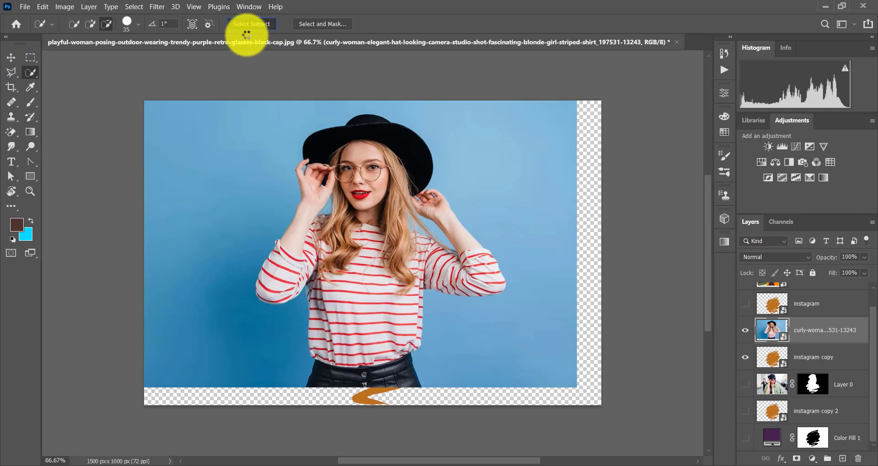
{"action": "left_click", "coordinate": [797, 459]}
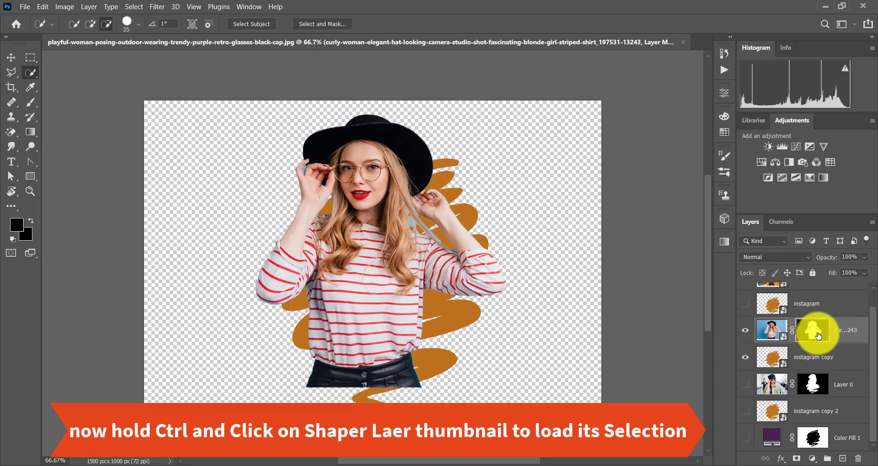
Load the instagram copy scribble as a selection and invert it
{"action": "left_click", "coordinate": [778, 359], "text": "ctrl"}
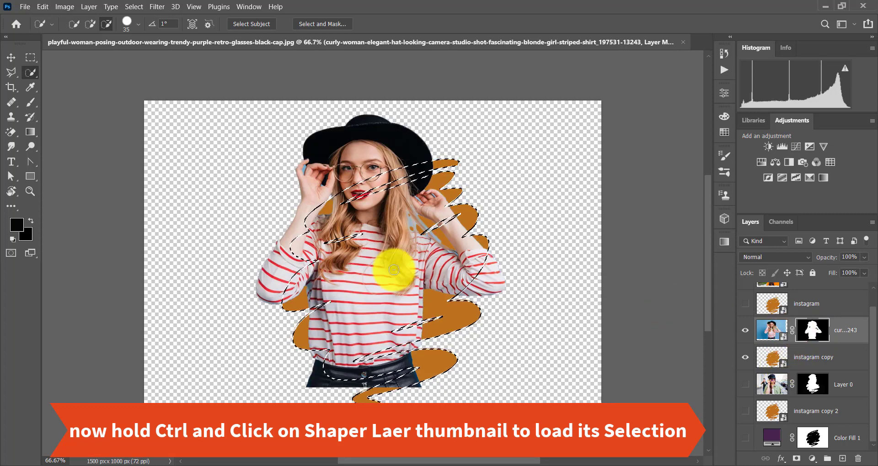
{"action": "left_click", "coordinate": [135, 8]}
{"action": "left_click", "coordinate": [150, 49]}
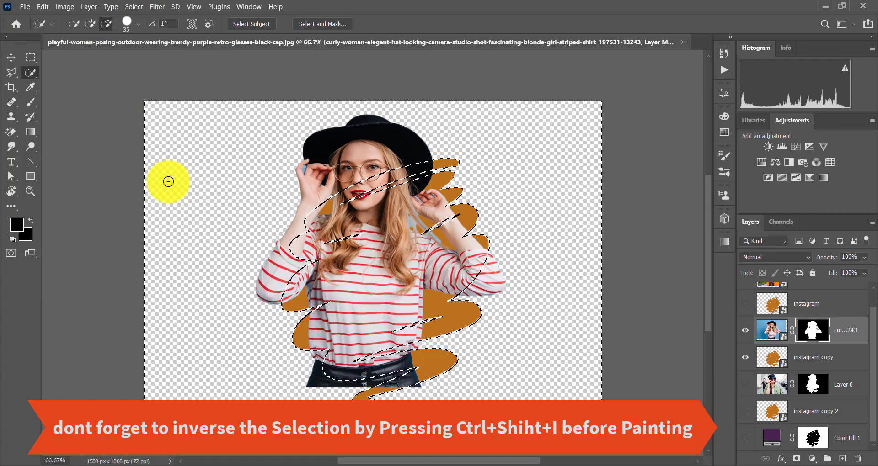
Paint black on the curly-woman layer's mask around the waist to hide areas outside the scribble, and deselect
{"action": "left_click", "coordinate": [32, 102]}
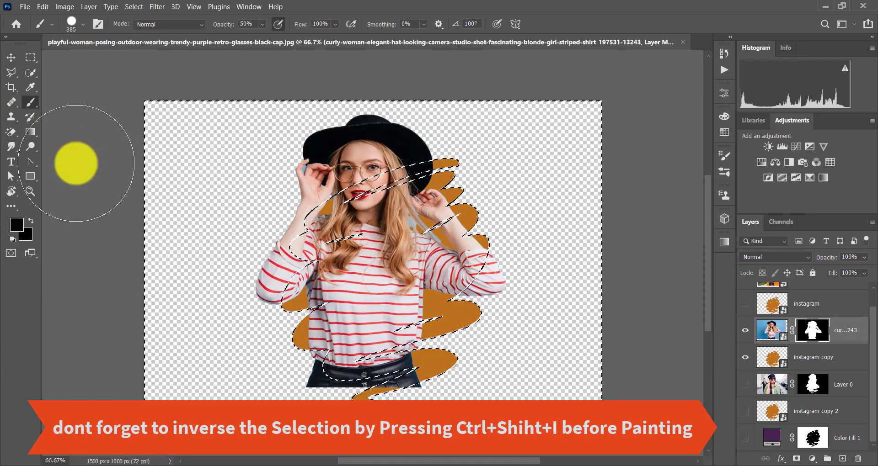
{"action": "mouse_move", "coordinate": [389, 408]}
{"action": "left_mouse_down"}
{"action": "mouse_move", "coordinate": [369, 412]}
{"action": "mouse_move", "coordinate": [326, 396]}
{"action": "left_mouse_up"}
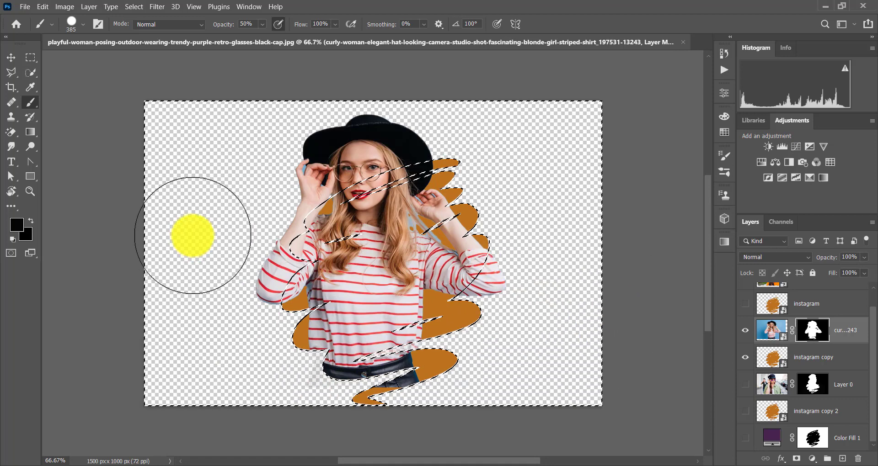
{"action": "left_click", "coordinate": [11, 57]}
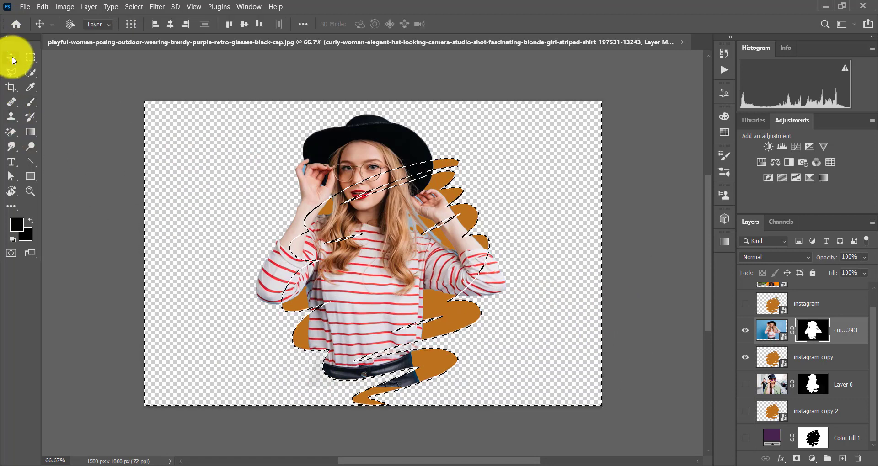
{"action": "left_click", "coordinate": [850, 335]}
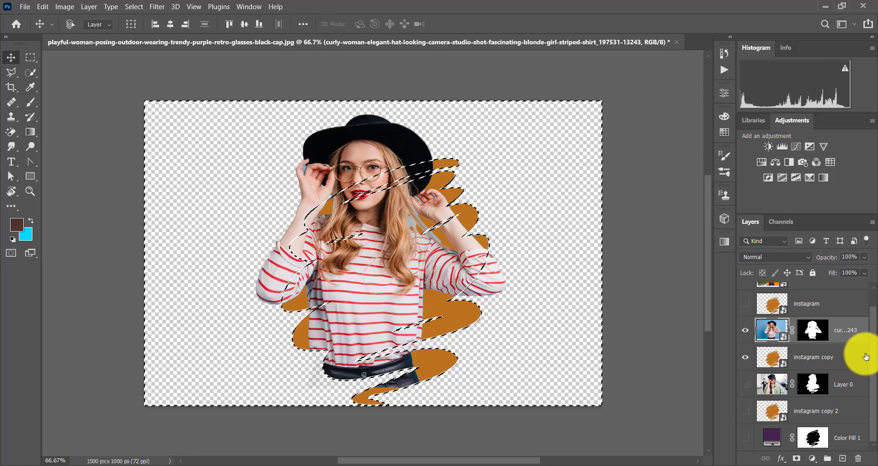
{"action": "key", "text": "ctrl+d"}
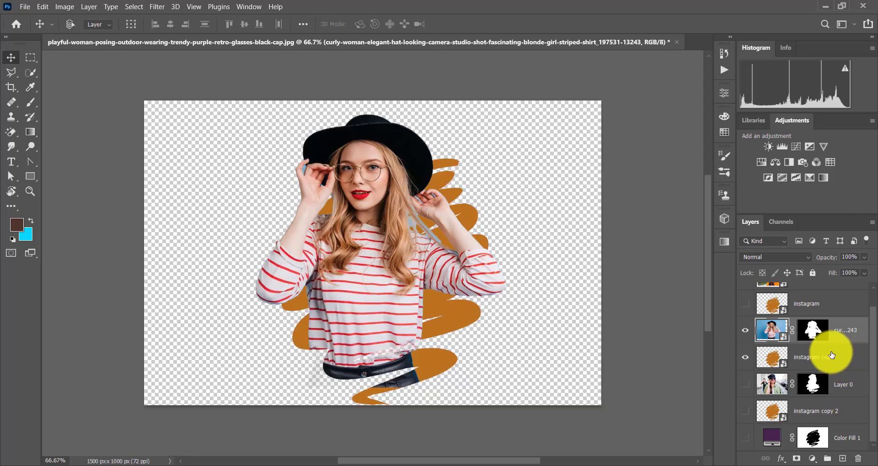
Add a Solid Color fill layer in cyan #19bdcc and place it directly beneath the instagram copy layer
{"action": "left_click", "coordinate": [815, 330]}
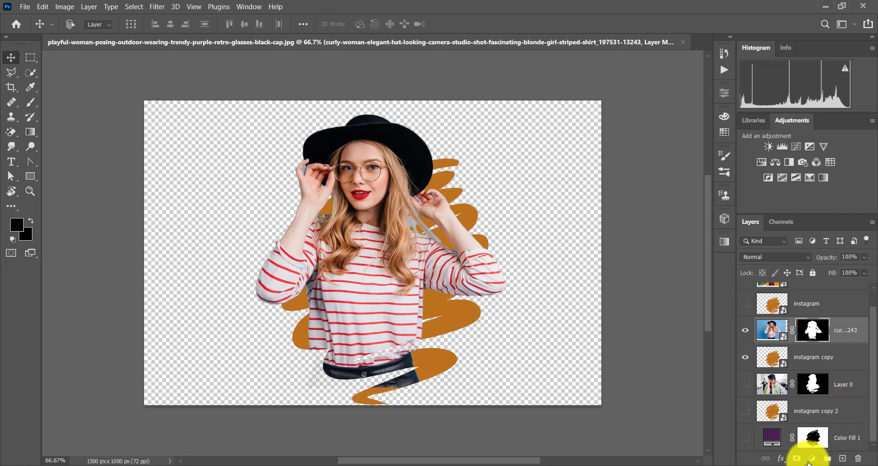
{"action": "left_click", "coordinate": [851, 333]}
{"action": "left_click", "coordinate": [814, 461]}
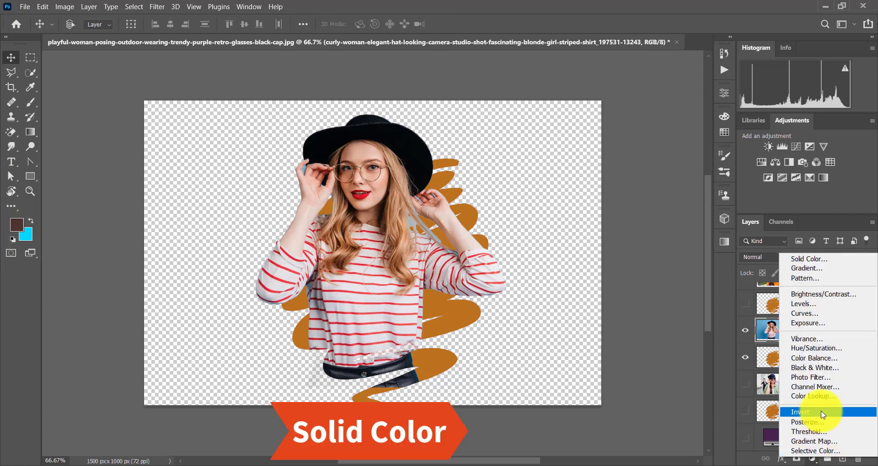
{"action": "left_click", "coordinate": [843, 259]}
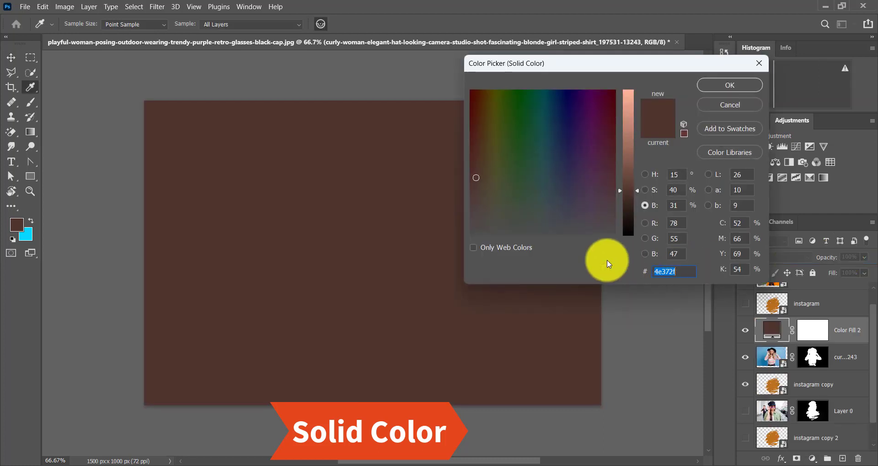
{"action": "left_click", "coordinate": [547, 174]}
{"action": "left_click_drag", "start_coordinate": [541, 120], "coordinate": [545, 108]}
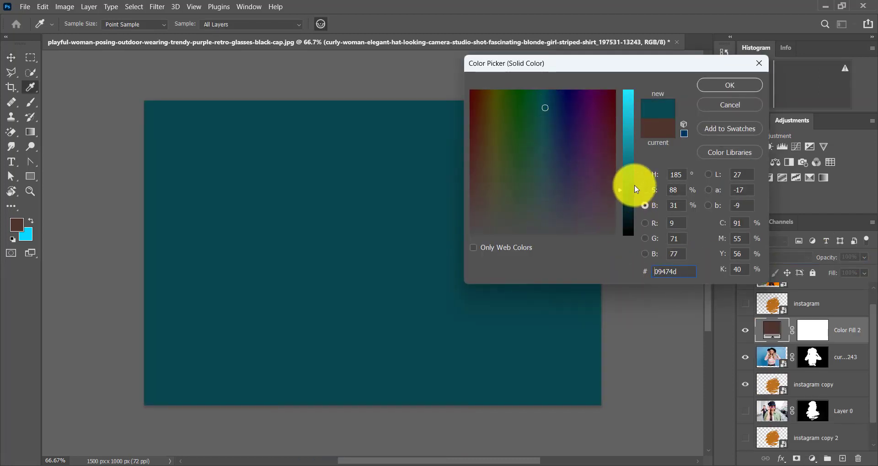
{"action": "left_click_drag", "start_coordinate": [632, 186], "coordinate": [637, 122]}
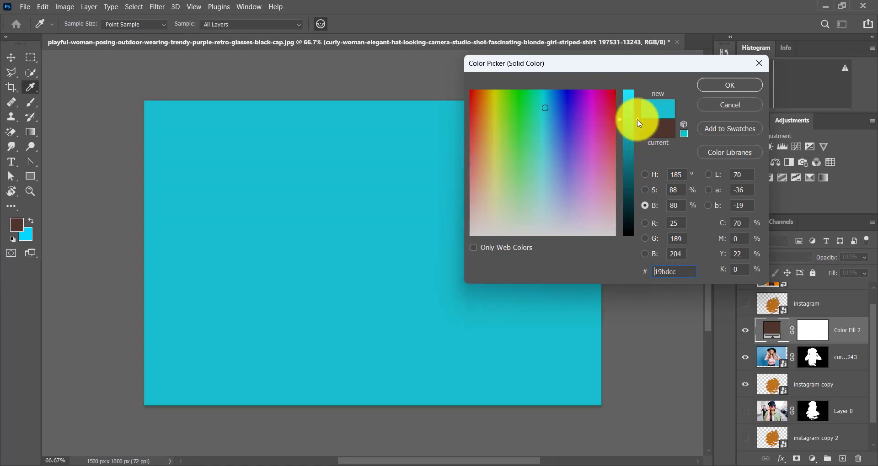
{"action": "left_click", "coordinate": [748, 84]}
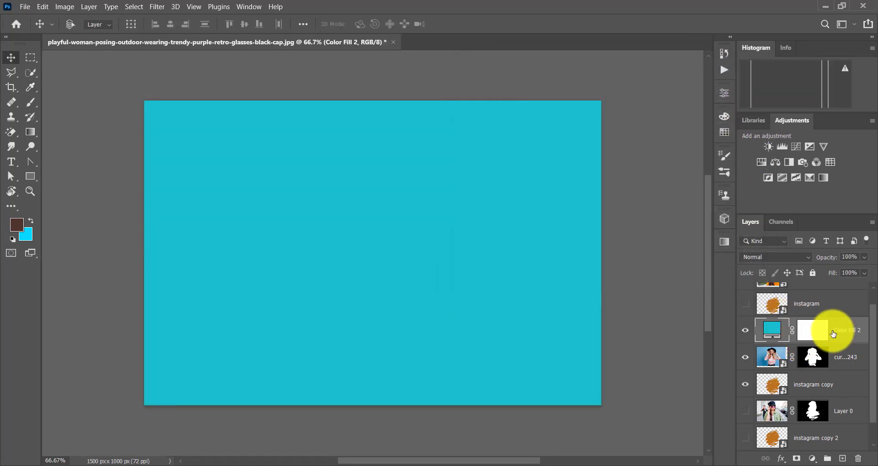
{"action": "left_click_drag", "start_coordinate": [845, 329], "coordinate": [848, 393]}
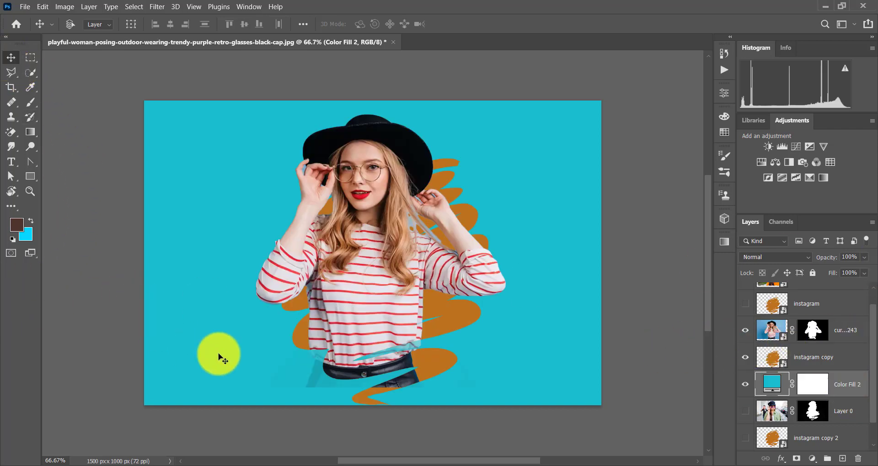
Hide Color Fill 2, instagram copy and the curly-woman layer, and show the instagram and shy-brunette layers
{"action": "left_click", "coordinate": [746, 384]}
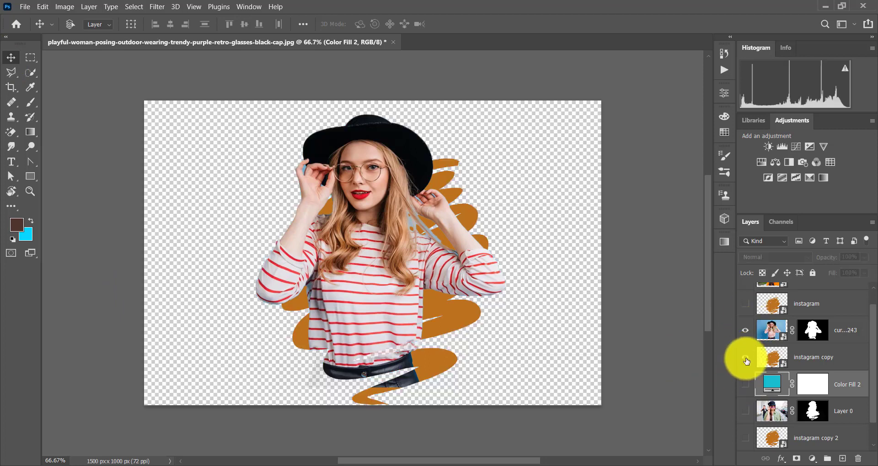
{"action": "left_click", "coordinate": [745, 357]}
{"action": "left_click", "coordinate": [745, 330]}
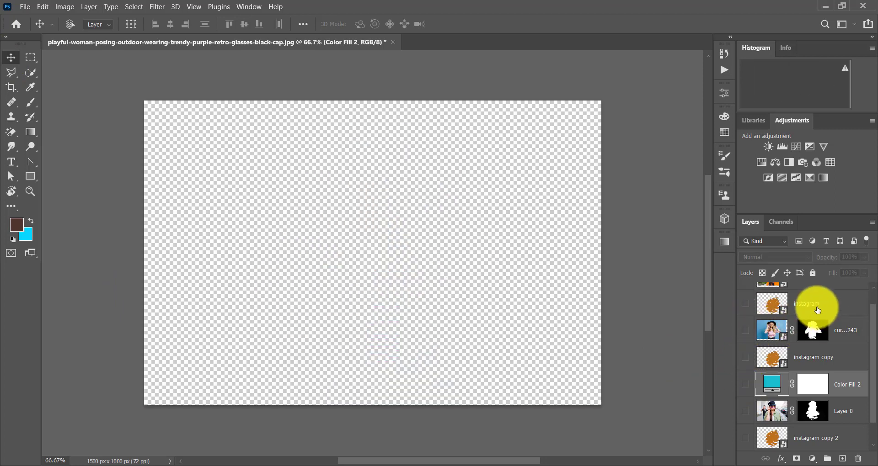
{"action": "scroll", "coordinate": [817, 307], "scroll_direction": "up", "scroll_amount": 1}
{"action": "left_click", "coordinate": [745, 323]}
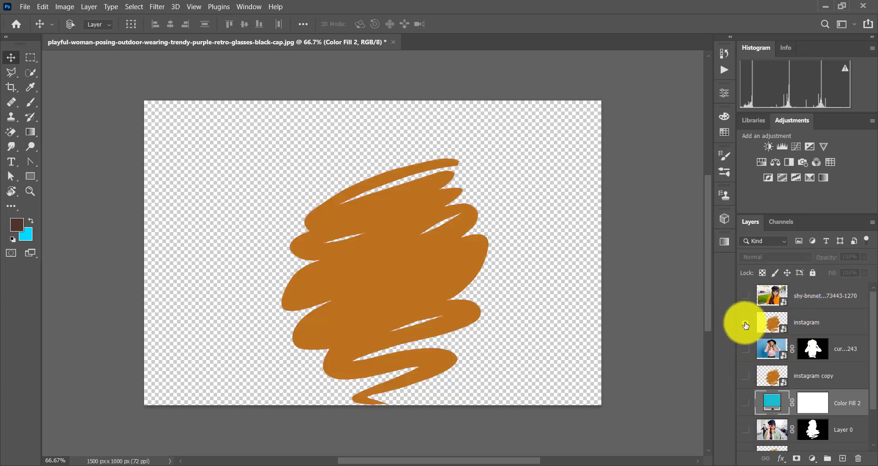
{"action": "left_click", "coordinate": [745, 296]}
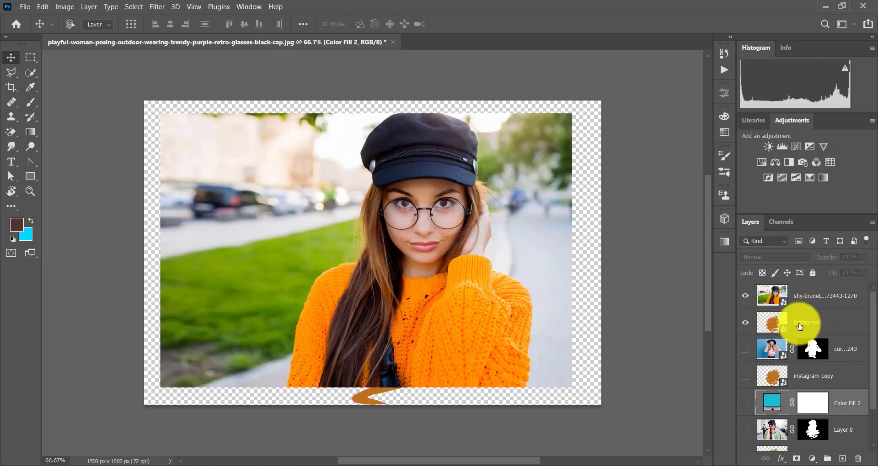
Move the instagram scribble about 95 px up and 15 px left, hiding the shy-brunette photo during the move
{"action": "left_click", "coordinate": [802, 325]}
{"action": "left_click", "coordinate": [745, 296]}
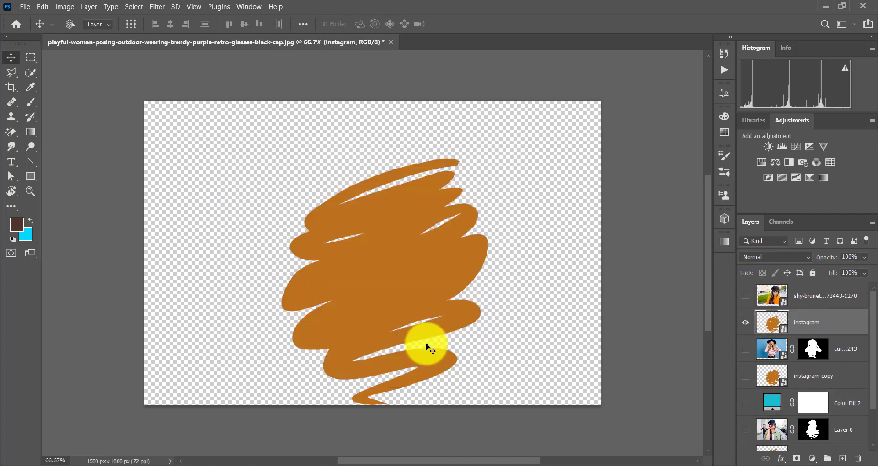
{"action": "mouse_move", "coordinate": [426, 345]}
{"action": "left_mouse_down"}
{"action": "mouse_move", "coordinate": [399, 335]}
{"action": "mouse_move", "coordinate": [395, 314]}
{"action": "left_mouse_up"}
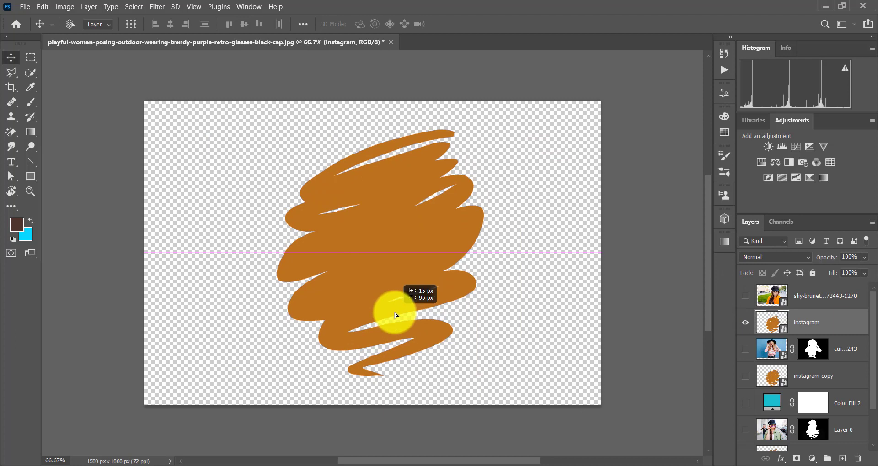
{"action": "left_click", "coordinate": [746, 298]}
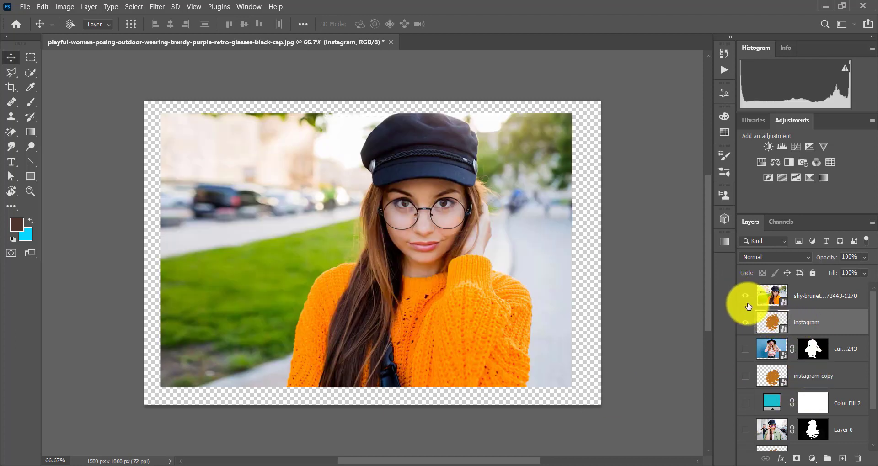
Select the woman in the shy-brunette photo with Select Subject, refine the selection edge beside her hair and hand, and mask out the background
{"action": "left_click", "coordinate": [828, 298]}
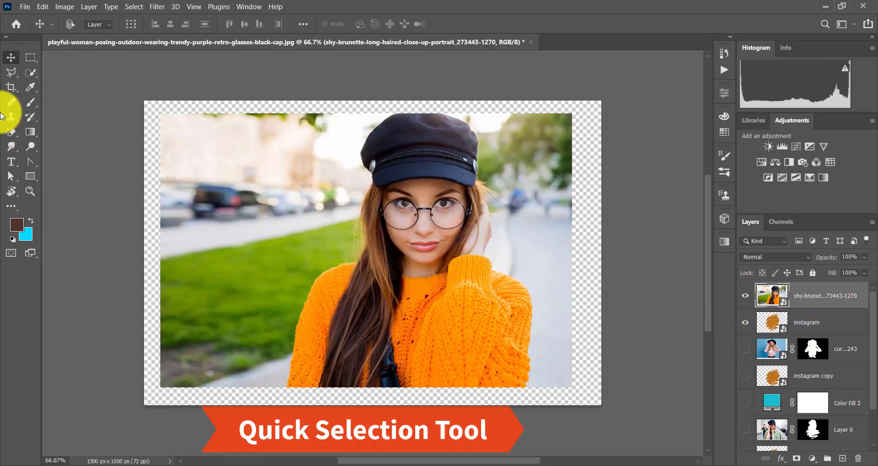
{"action": "left_click", "coordinate": [31, 73]}
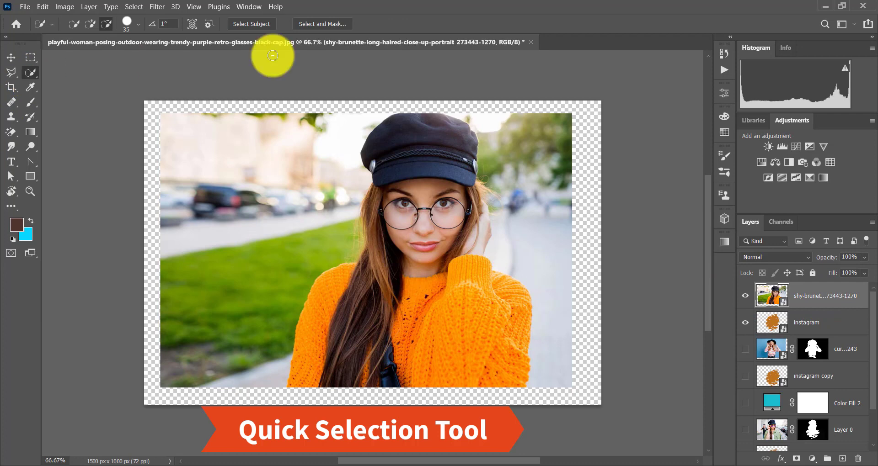
{"action": "left_click", "coordinate": [263, 24]}
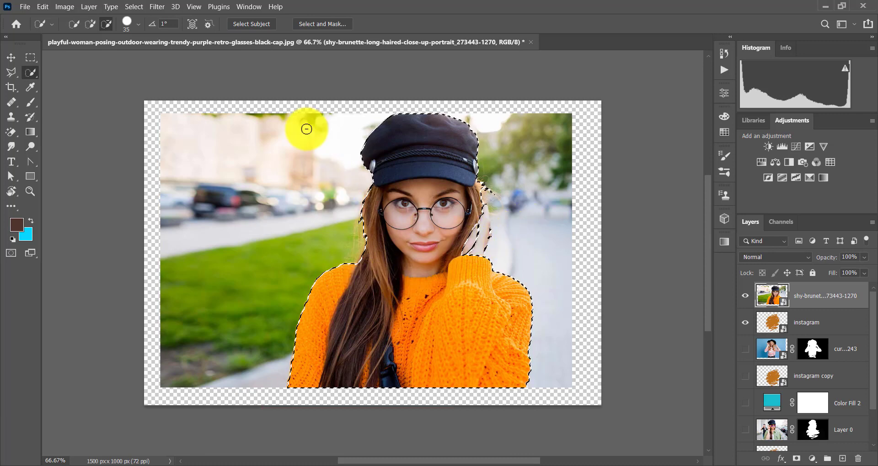
{"action": "left_click", "coordinate": [90, 24]}
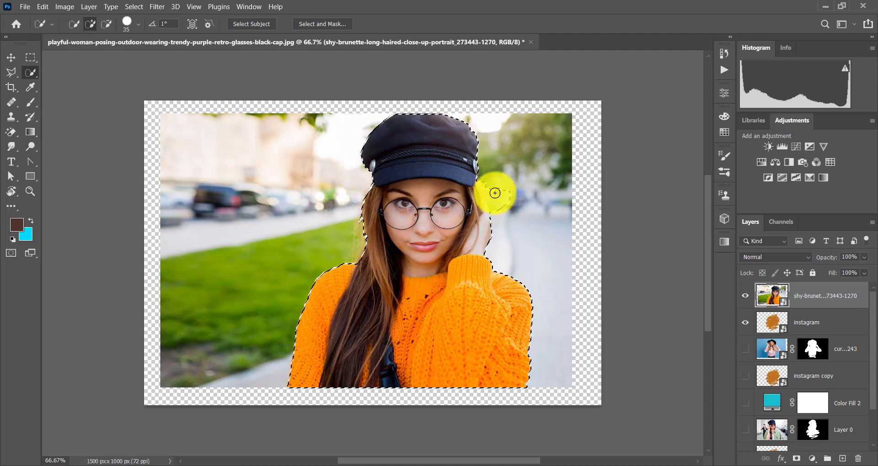
{"action": "left_click", "coordinate": [107, 24]}
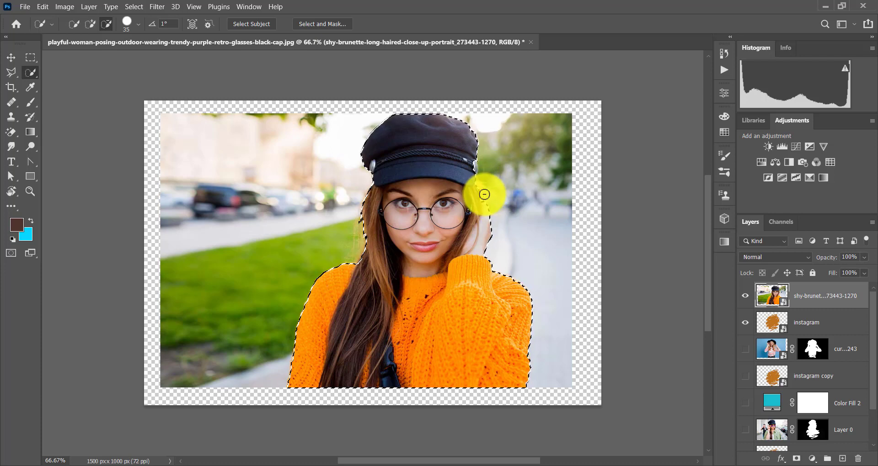
{"action": "left_click", "coordinate": [798, 456]}
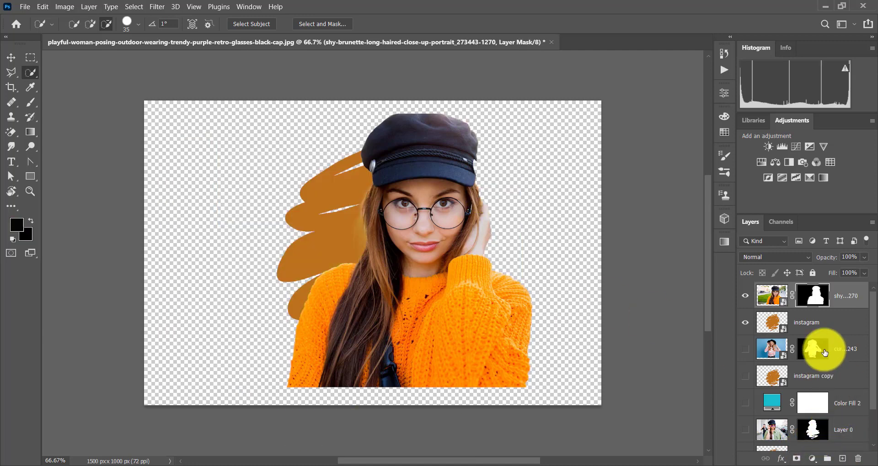
Move the brunette cut-out left and slightly up over the scribble, and nudge the instagram scribble slightly down
{"action": "left_click", "coordinate": [771, 295]}
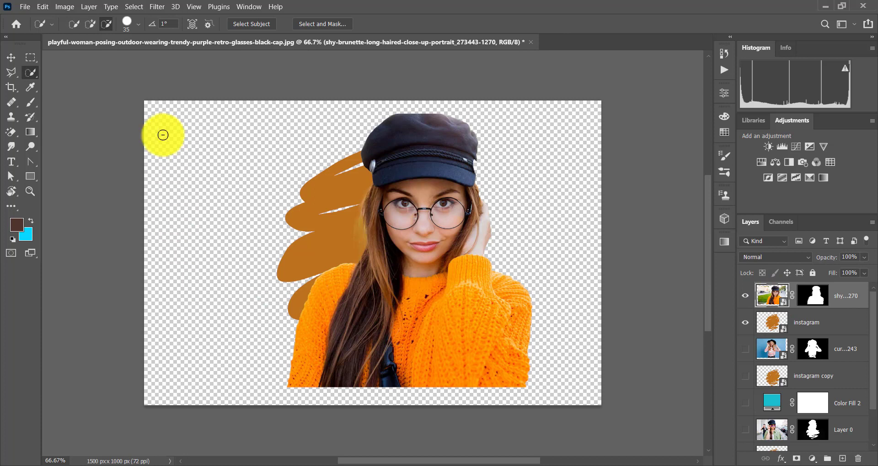
{"action": "left_click", "coordinate": [11, 58]}
{"action": "left_click_drag", "start_coordinate": [407, 270], "coordinate": [381, 278]}
{"action": "left_click", "coordinate": [808, 320]}
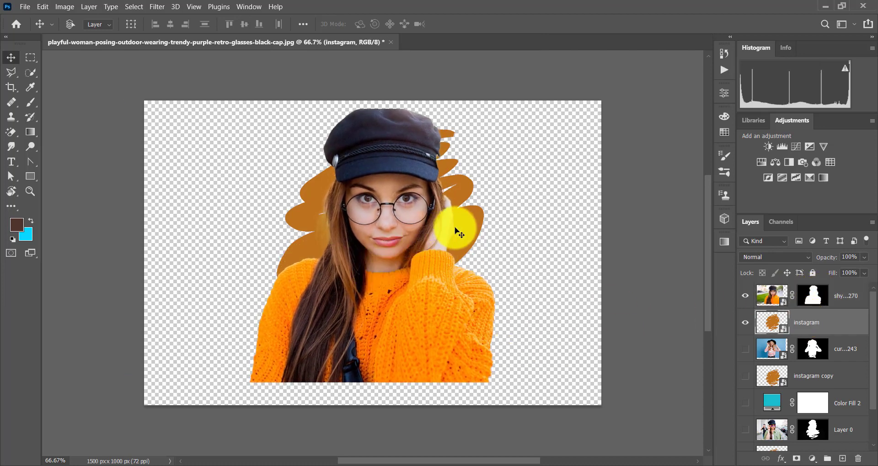
{"action": "left_click_drag", "start_coordinate": [460, 229], "coordinate": [460, 229]}
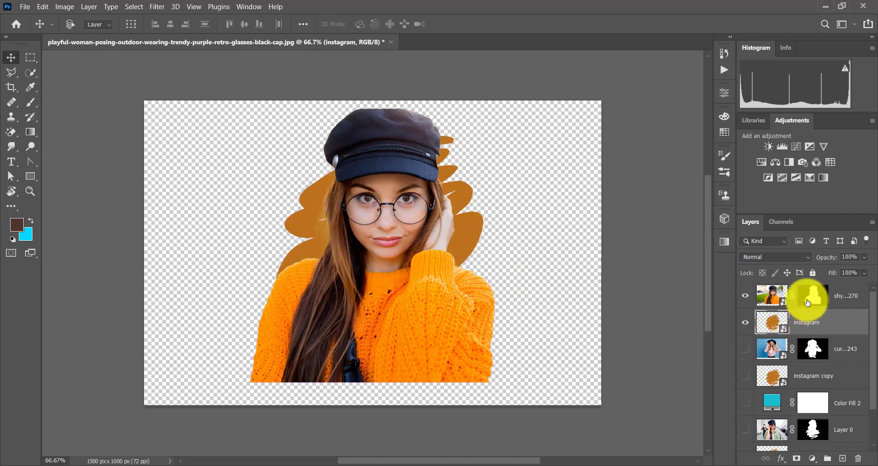
{"action": "left_click", "coordinate": [778, 298]}
{"action": "mouse_move", "coordinate": [426, 309]}
{"action": "left_mouse_down"}
{"action": "mouse_move", "coordinate": [416, 302]}
{"action": "mouse_move", "coordinate": [417, 311]}
{"action": "left_mouse_up"}
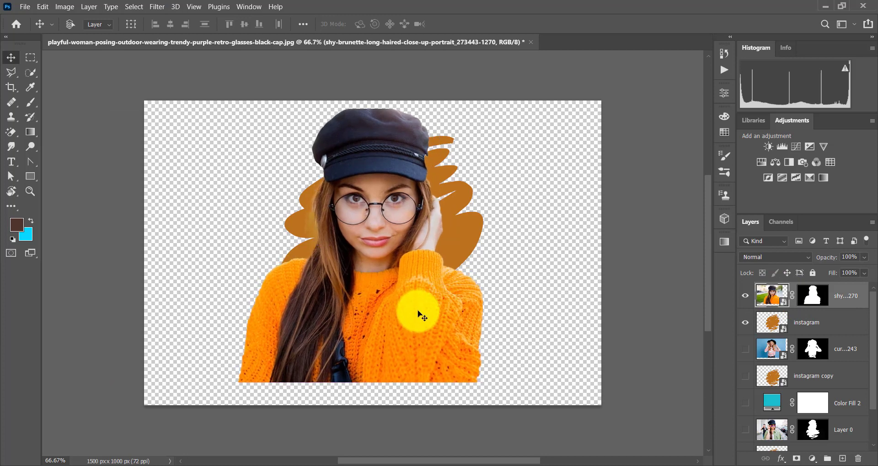
Load the instagram layer's scribble shape as a selection and invert it
{"action": "left_click", "coordinate": [817, 303], "text": "ctrl"}
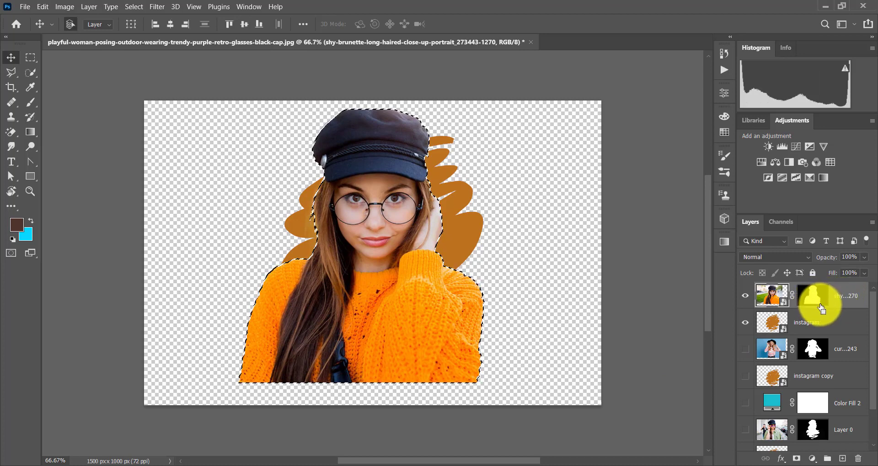
{"action": "left_click", "coordinate": [787, 333], "text": "ctrl"}
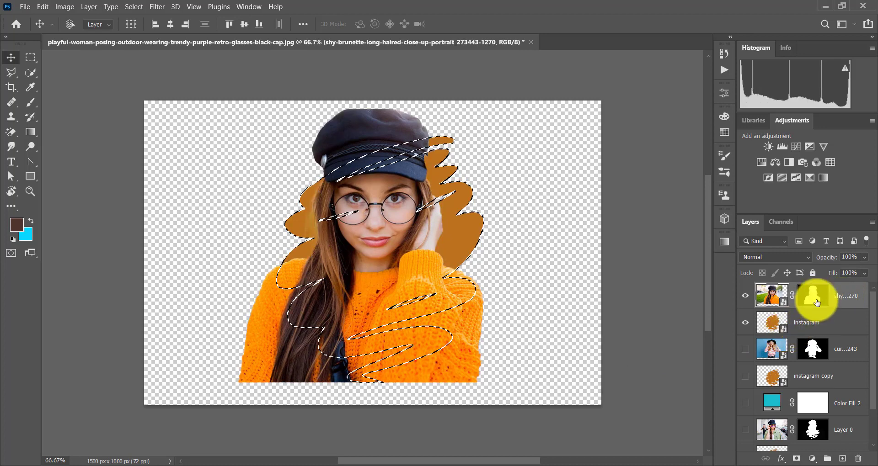
{"action": "left_click", "coordinate": [133, 6]}
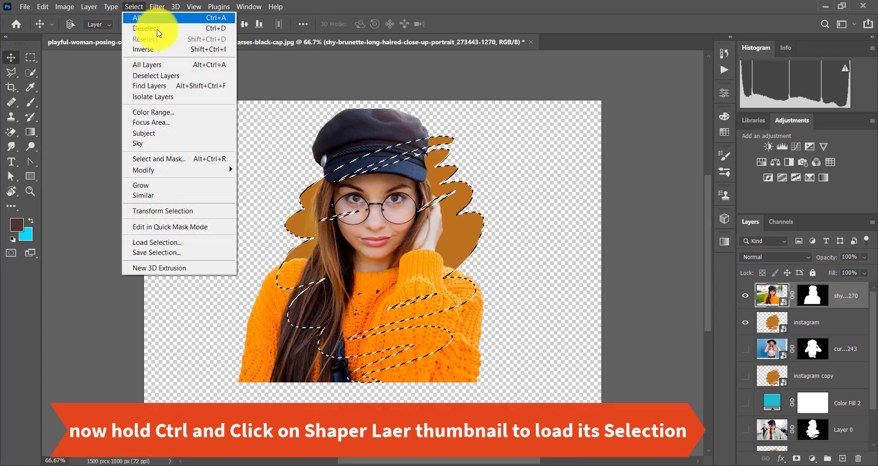
{"action": "left_click", "coordinate": [166, 51]}
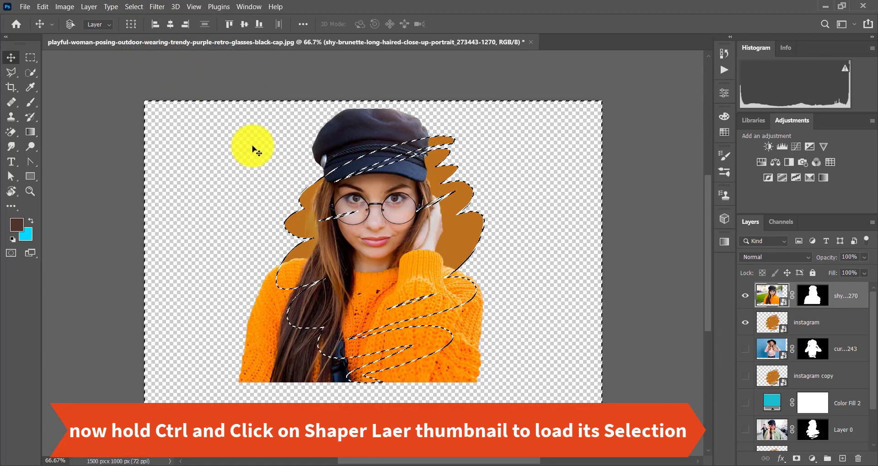
Paint black on the shy-brunette layer's mask to hide the sweater and hair outside the lower scribble, and deselect
{"action": "left_click", "coordinate": [31, 102]}
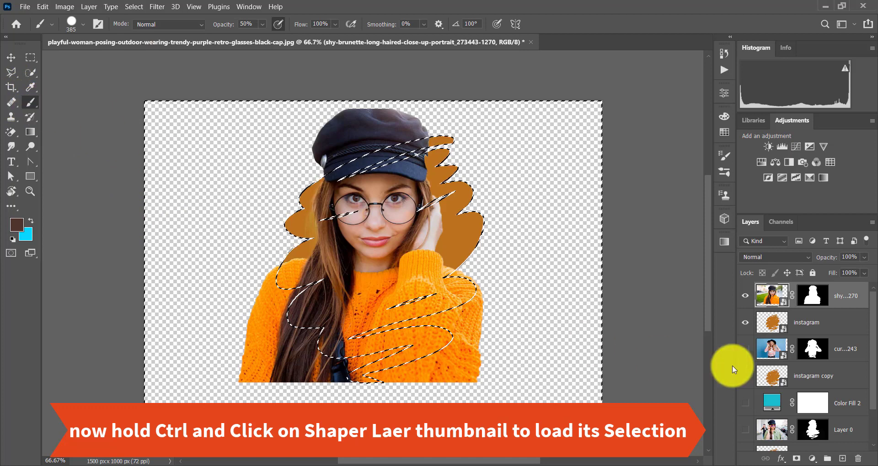
{"action": "left_click", "coordinate": [815, 305]}
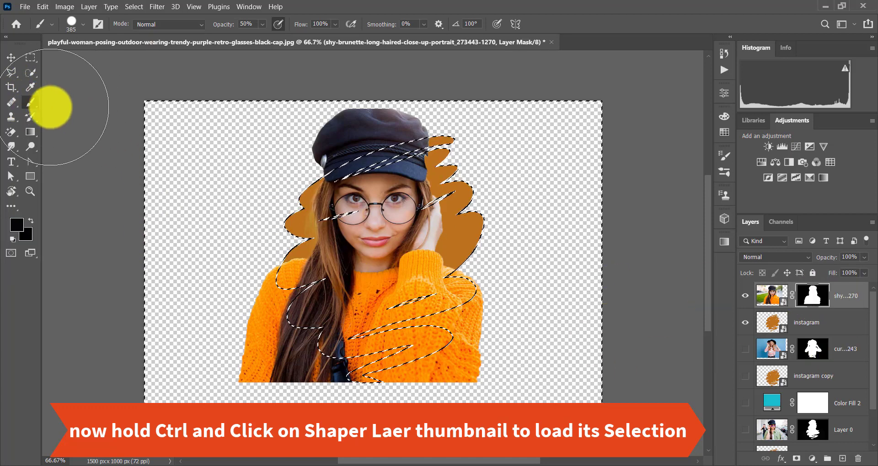
{"action": "left_click_drag", "start_coordinate": [336, 377], "coordinate": [284, 375]}
{"action": "left_click_drag", "start_coordinate": [269, 347], "coordinate": [261, 318]}
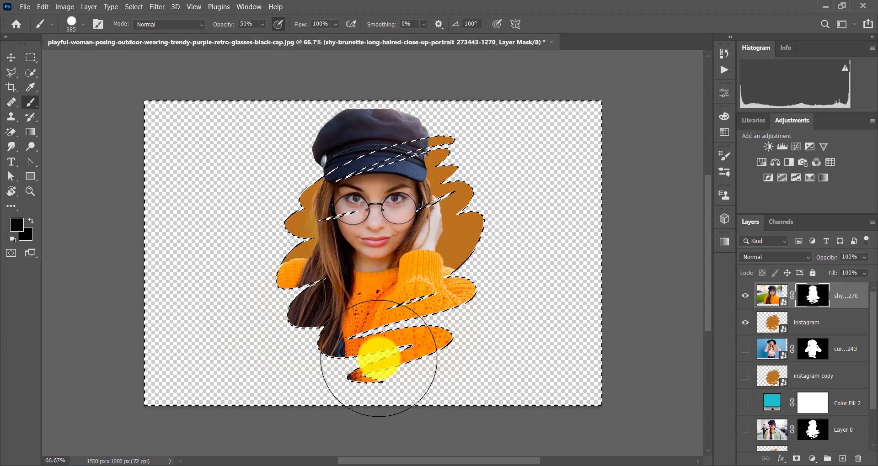
{"action": "left_click", "coordinate": [14, 61]}
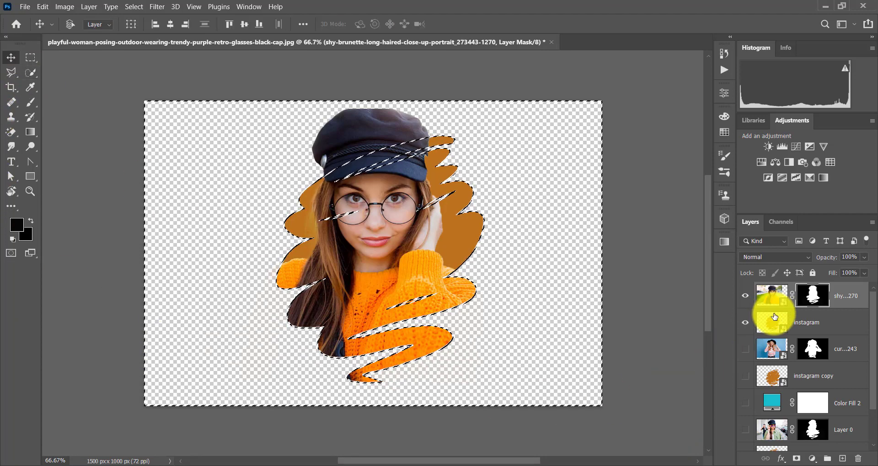
{"action": "key", "text": "ctrl+d"}
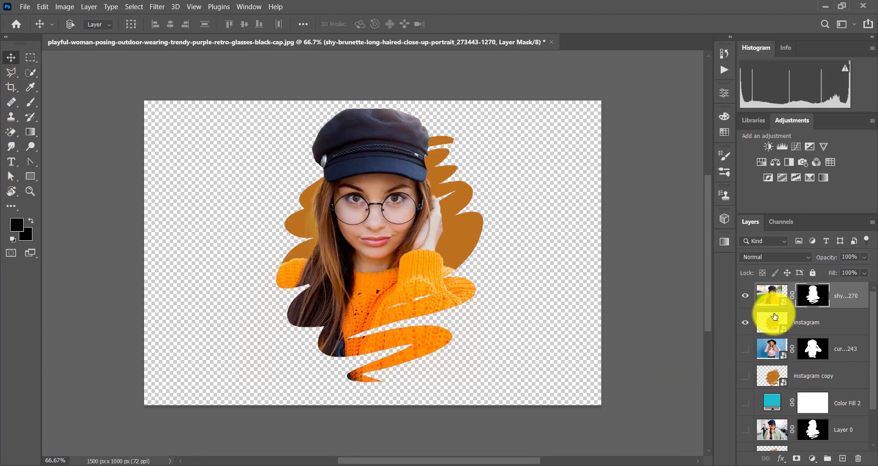
Add a Solid Color fill layer in light green #a3d56d and place it beneath the instagram scribble layer
{"action": "left_click", "coordinate": [813, 458]}
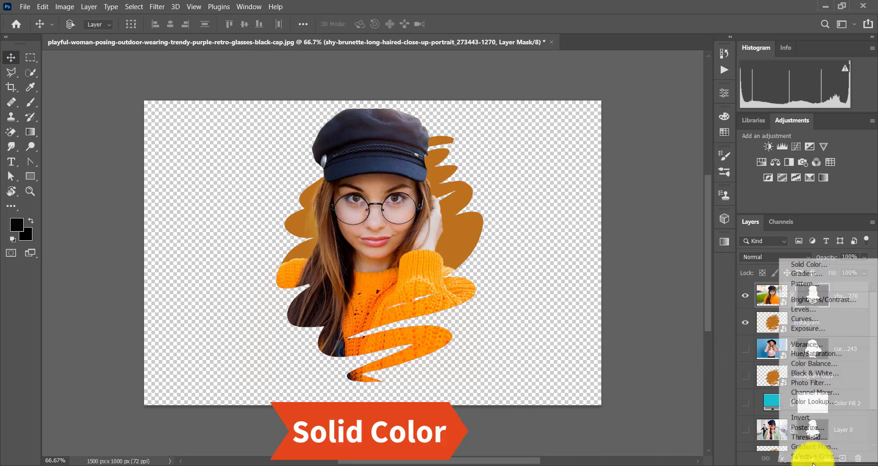
{"action": "left_click", "coordinate": [827, 264]}
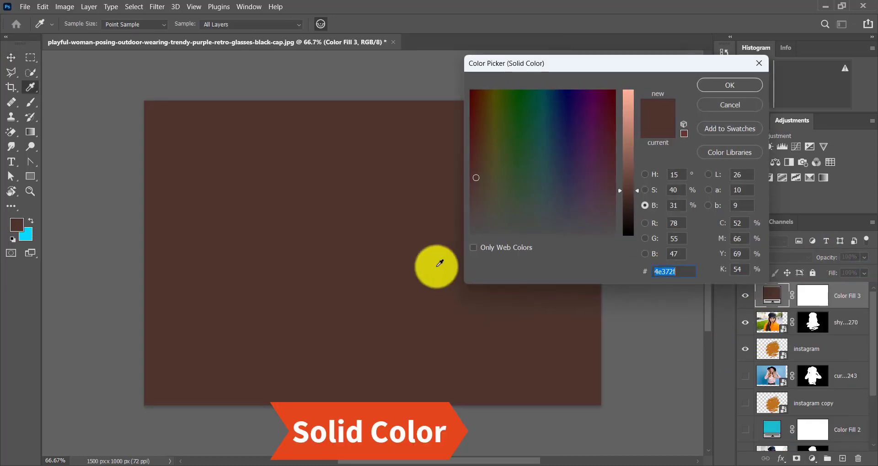
{"action": "left_click_drag", "start_coordinate": [490, 143], "coordinate": [492, 110]}
{"action": "left_click_drag", "start_coordinate": [627, 144], "coordinate": [624, 112]}
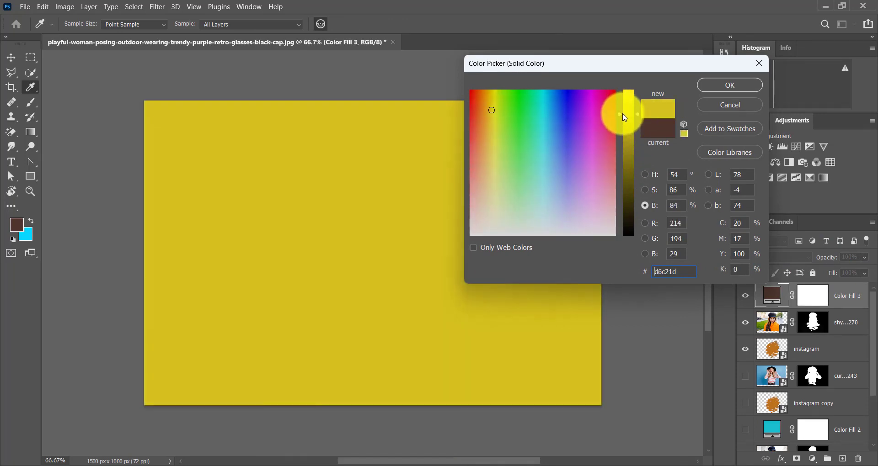
{"action": "left_click", "coordinate": [507, 165]}
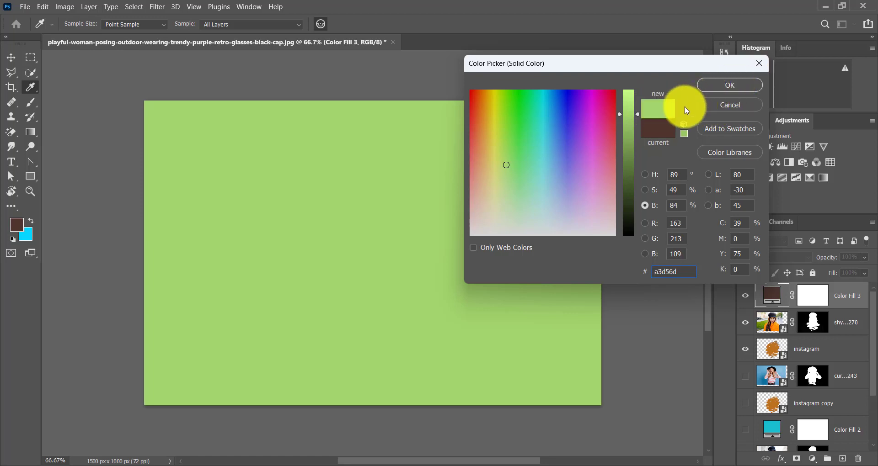
{"action": "left_click", "coordinate": [727, 84]}
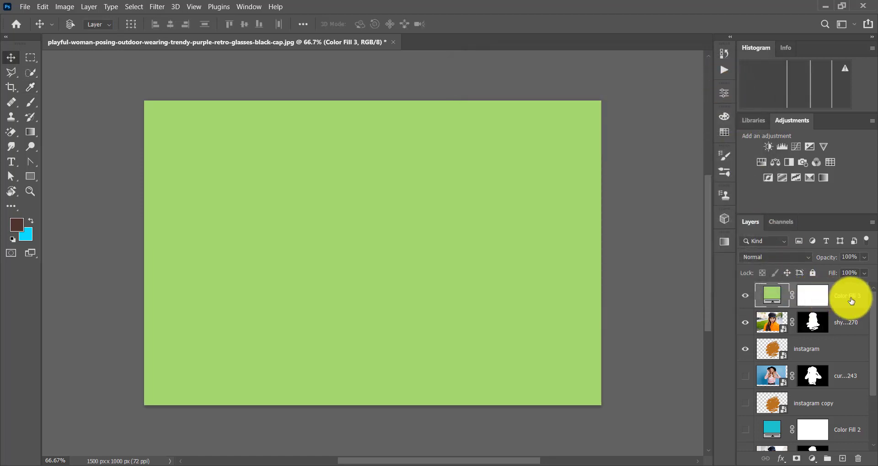
{"action": "left_click_drag", "start_coordinate": [853, 298], "coordinate": [854, 354]}
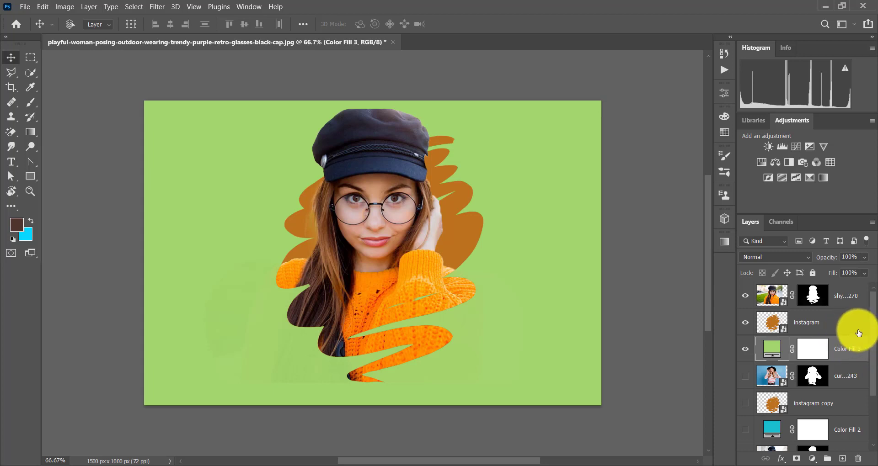
Make the purple design's layers visible: Color Fill 1, instagram copy 2 and Layer 0
{"action": "scroll", "coordinate": [834, 340], "scroll_direction": "down", "scroll_amount": 3}
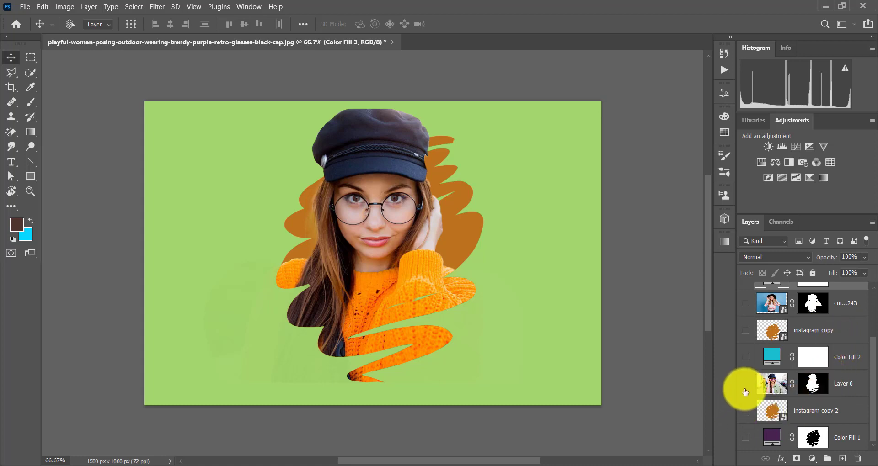
{"action": "left_click", "coordinate": [745, 439]}
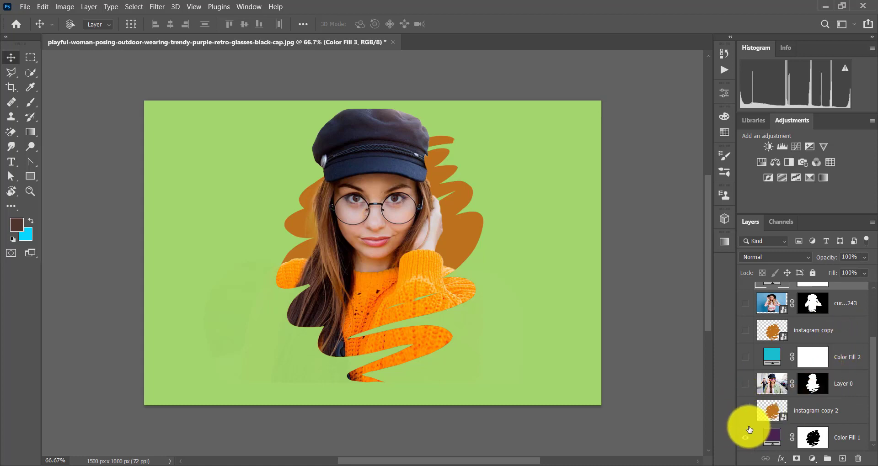
{"action": "left_click", "coordinate": [744, 412]}
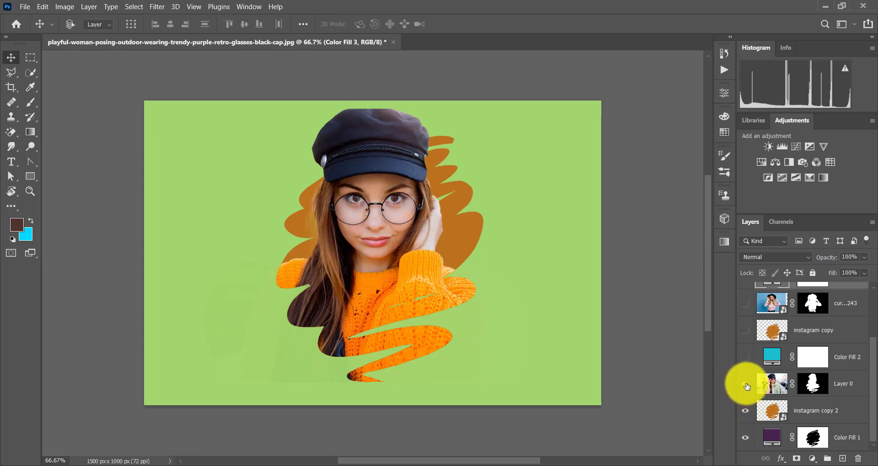
{"action": "left_click", "coordinate": [745, 385]}
Make the cyan design's layers visible: the photo layer ending in 243, instagram copy and Color Fill 2
{"action": "scroll", "coordinate": [771, 374], "scroll_direction": "up", "scroll_amount": 3}
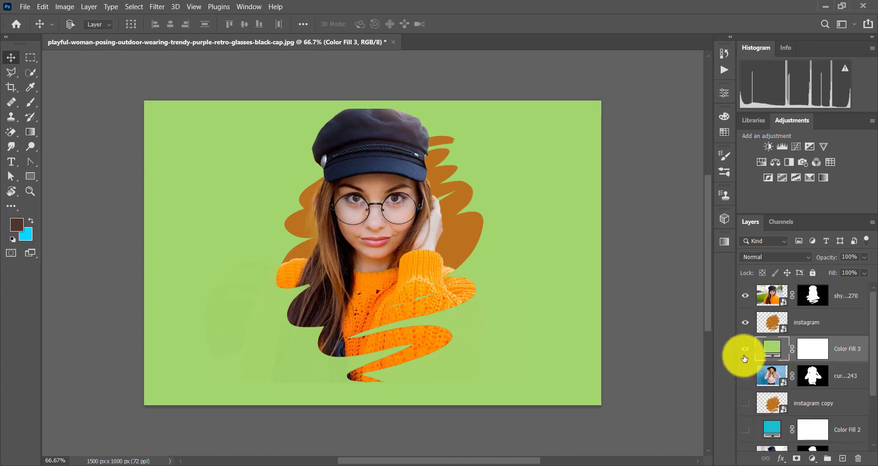
{"action": "left_click", "coordinate": [745, 376]}
{"action": "left_click", "coordinate": [745, 406]}
{"action": "left_click", "coordinate": [746, 430]}
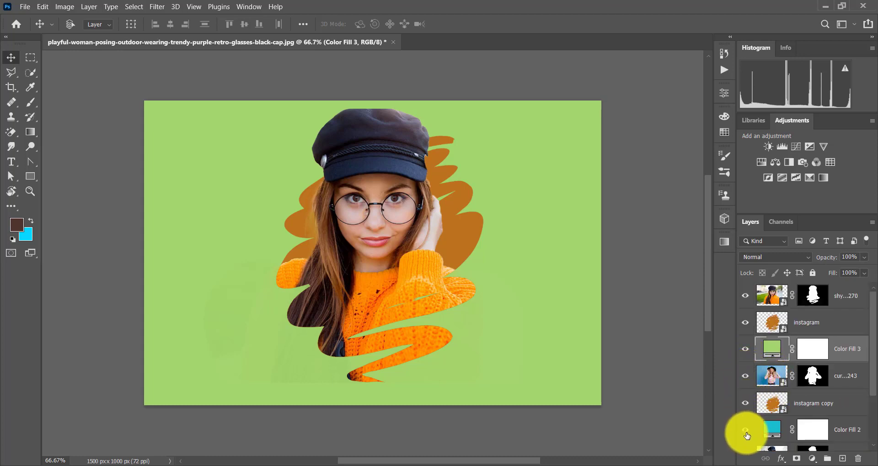
{"action": "scroll", "coordinate": [773, 421], "scroll_direction": "down", "scroll_amount": 1}
{"action": "scroll", "coordinate": [771, 423], "scroll_direction": "down", "scroll_amount": 2}
{"action": "scroll", "coordinate": [773, 419], "scroll_direction": "up", "scroll_amount": 3}
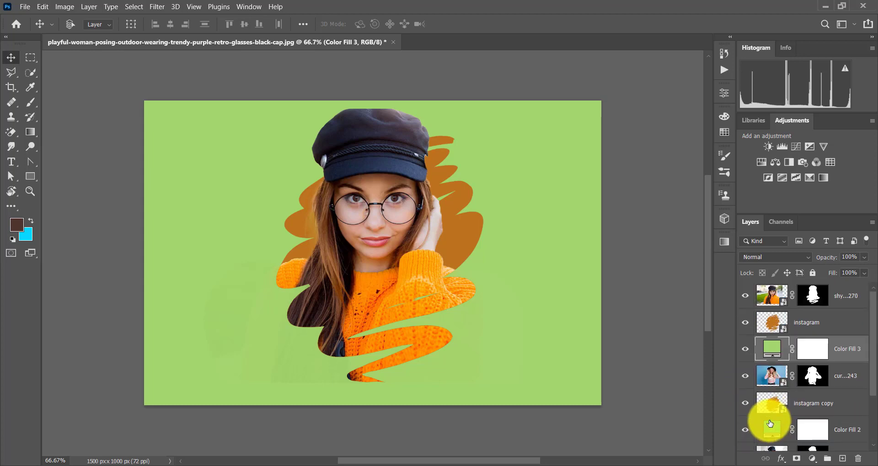
Hide the green and cyan designs' photo, scribble and color fill layers one by one to review each design down to the purple one
{"action": "left_click", "coordinate": [745, 298]}
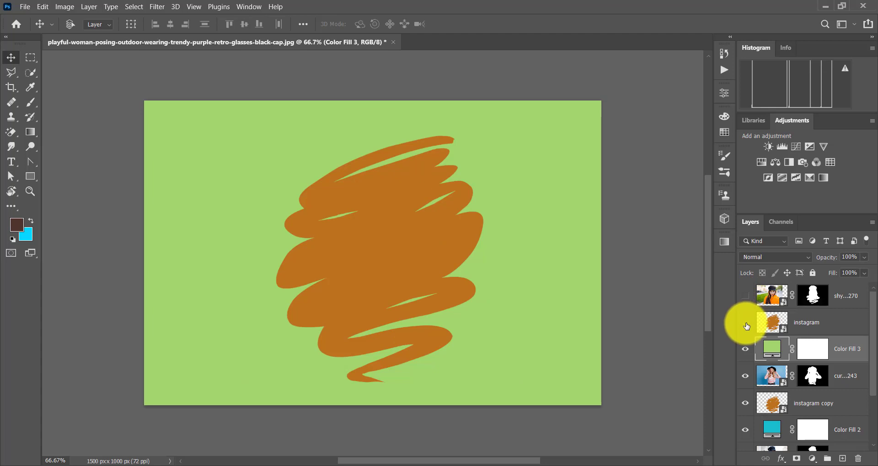
{"action": "left_click", "coordinate": [745, 322]}
{"action": "left_click", "coordinate": [745, 349]}
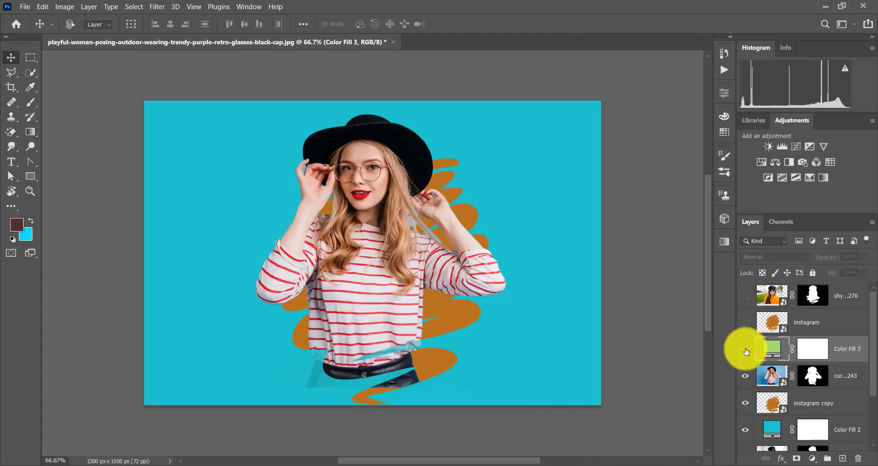
{"action": "left_click", "coordinate": [745, 377]}
{"action": "left_click", "coordinate": [745, 403]}
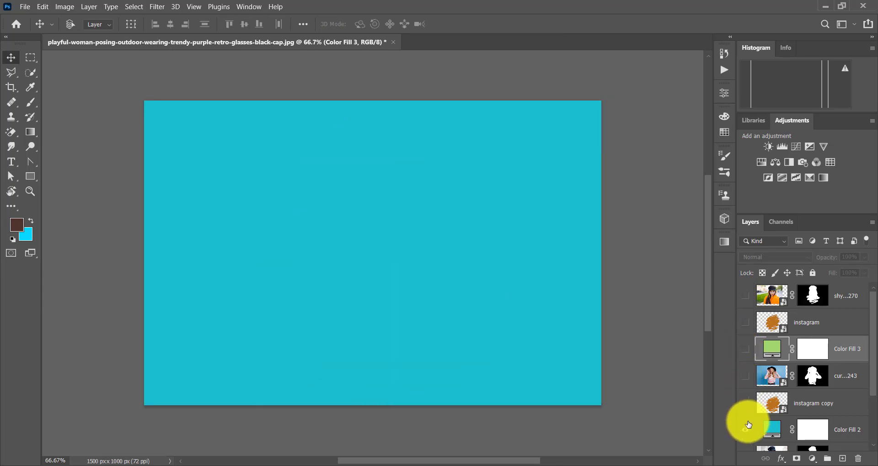
{"action": "left_click", "coordinate": [746, 430]}
Show the cyan and green designs' color fill, scribble and photo layers again, from Color Fill 2 up to the shy-brunette photo
{"action": "scroll", "coordinate": [771, 402], "scroll_direction": "down", "scroll_amount": 1}
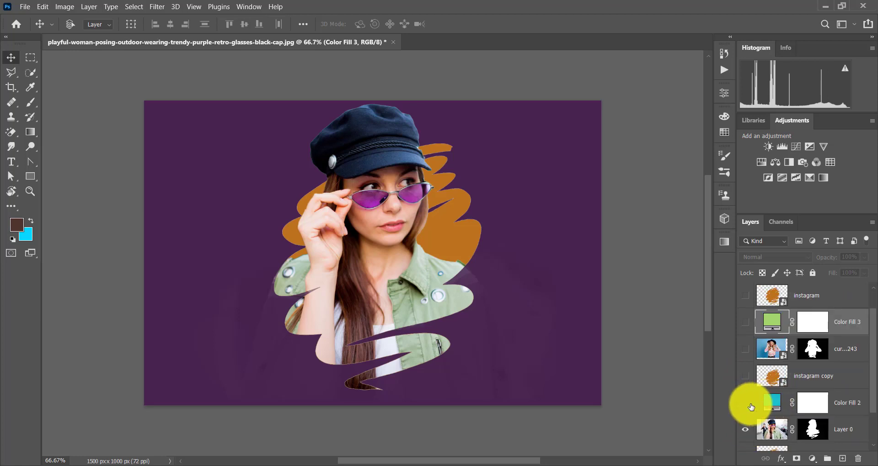
{"action": "left_click", "coordinate": [746, 403]}
{"action": "left_click", "coordinate": [744, 377]}
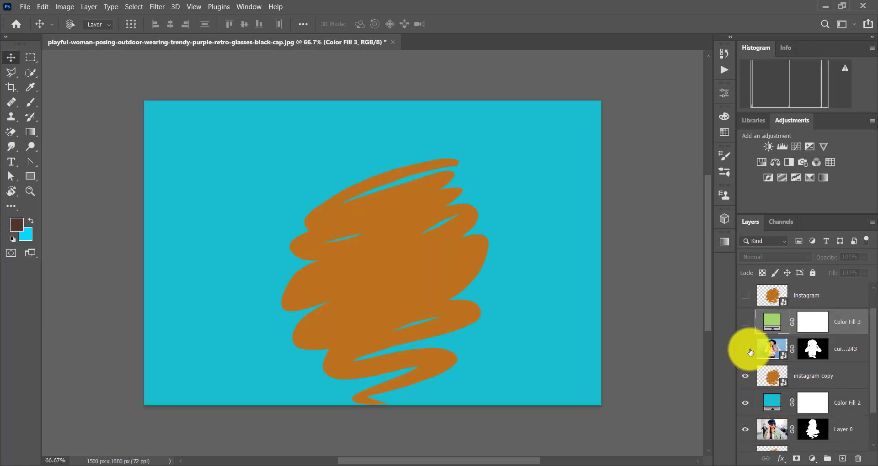
{"action": "left_click", "coordinate": [744, 349]}
{"action": "left_click", "coordinate": [745, 322]}
{"action": "scroll", "coordinate": [746, 322], "scroll_direction": "up", "scroll_amount": 1}
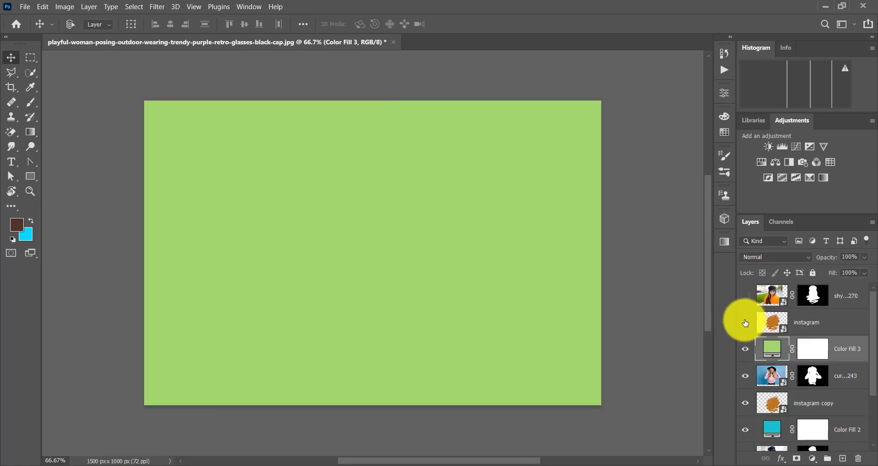
{"action": "left_click", "coordinate": [745, 323]}
{"action": "left_click", "coordinate": [745, 296]}
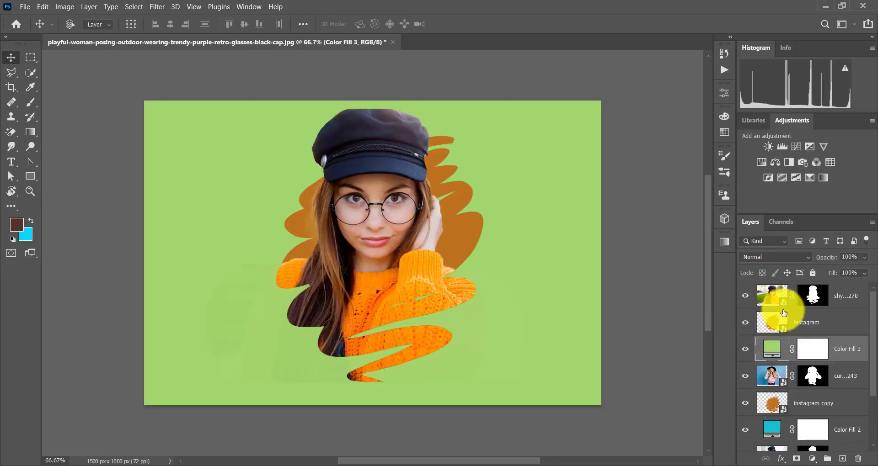